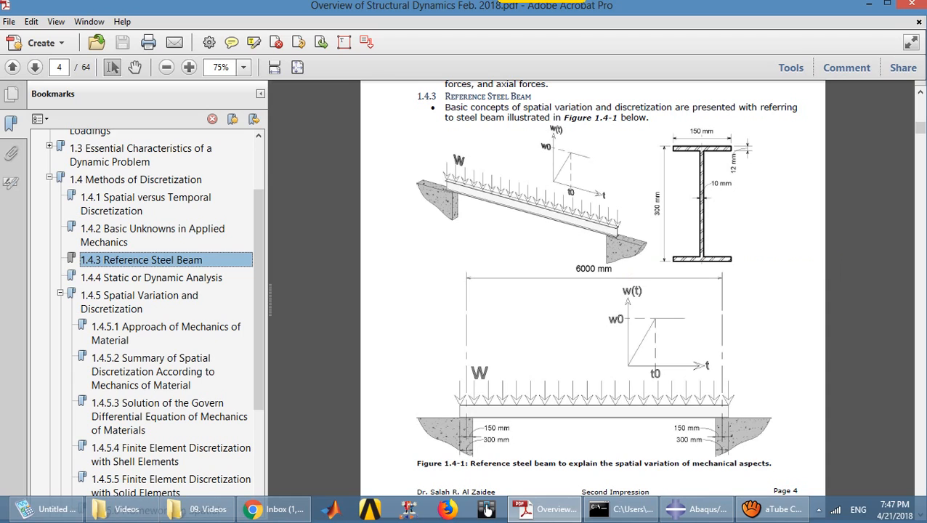
# Examine the beam's end supports and loading in the reference steel beam drawing of Figure 1.4-1.
pyautogui.keyDown('ctrl'); pyautogui.scroll(6, 609, 242); pyautogui.keyUp('ctrl')
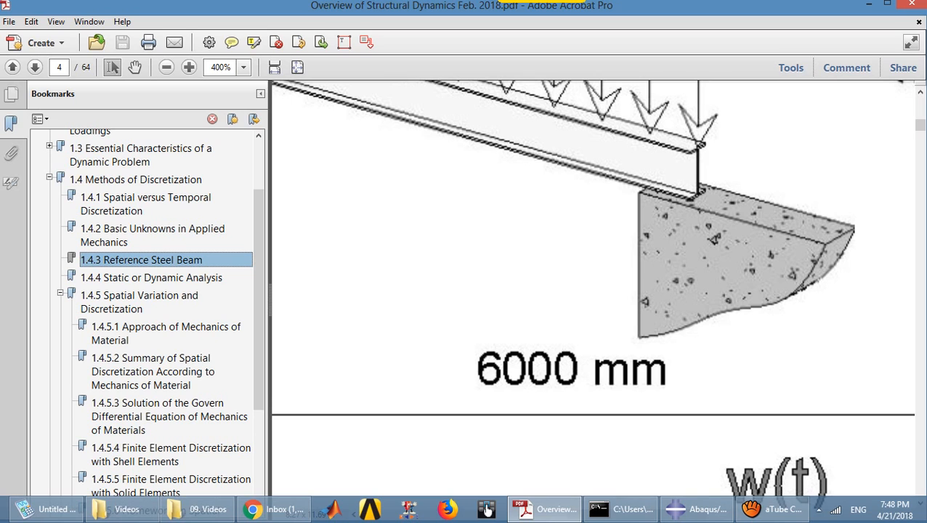
pyautogui.scroll(-4, 552, 197)
pyautogui.keyDown('ctrl'); pyautogui.scroll(-4, 552, 196); pyautogui.keyUp('ctrl')
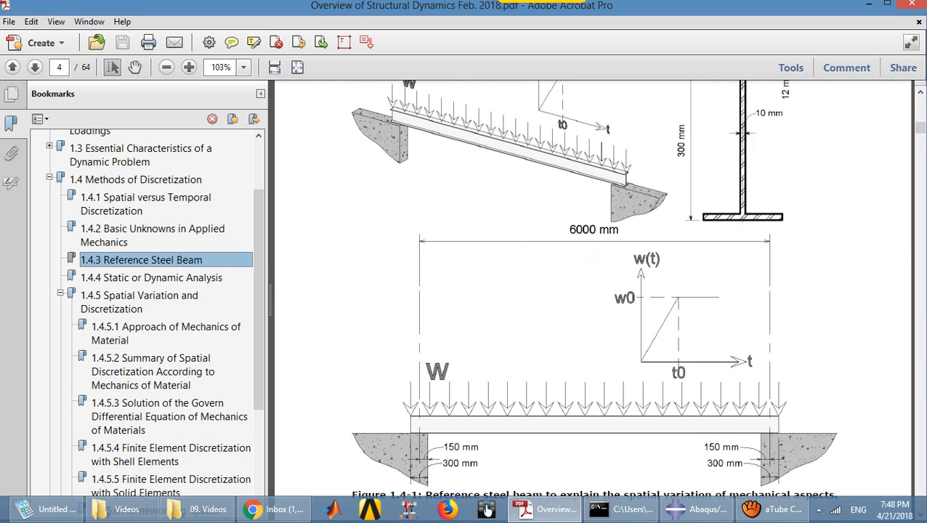
pyautogui.scroll(-1, 593, 291)
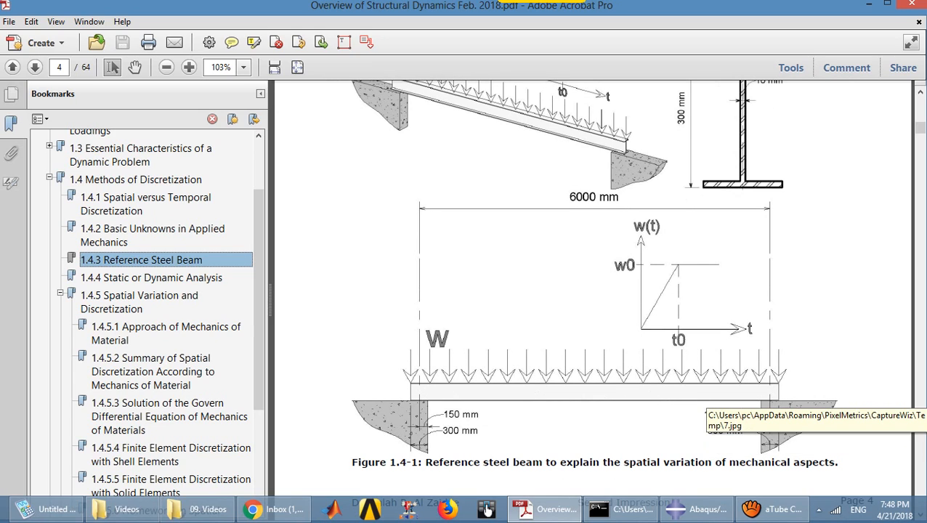
# Switch to Abaqus/CAE and change from the Visualization module to the Load module for the beam model.
pyautogui.click(701, 511)
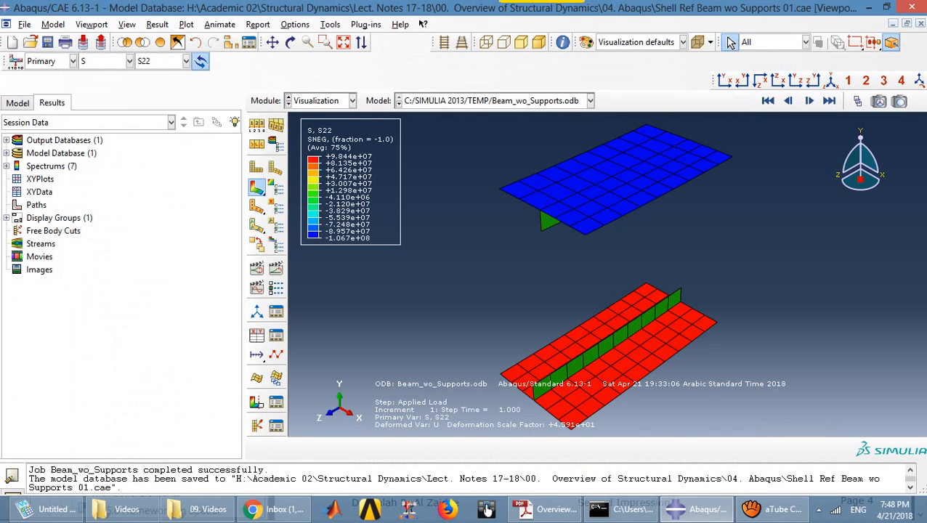
pyautogui.click(321, 100)
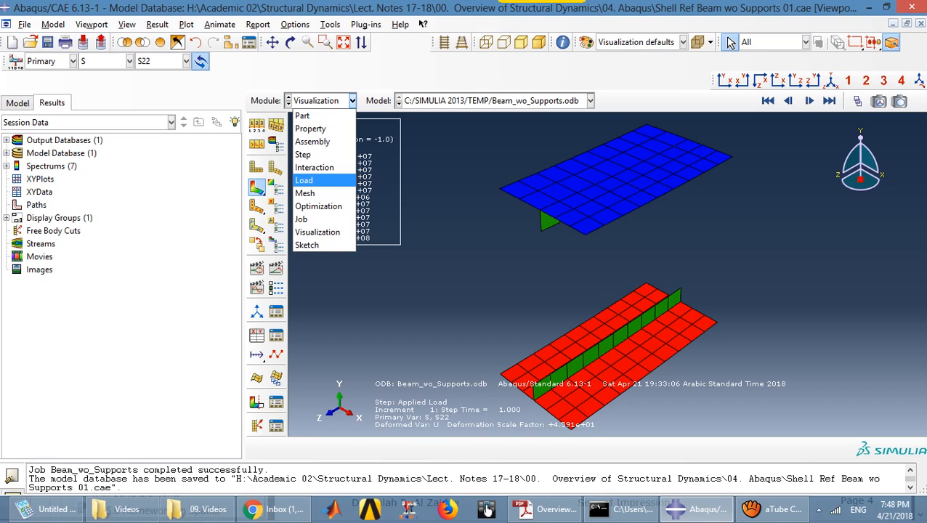
pyautogui.press('Return')
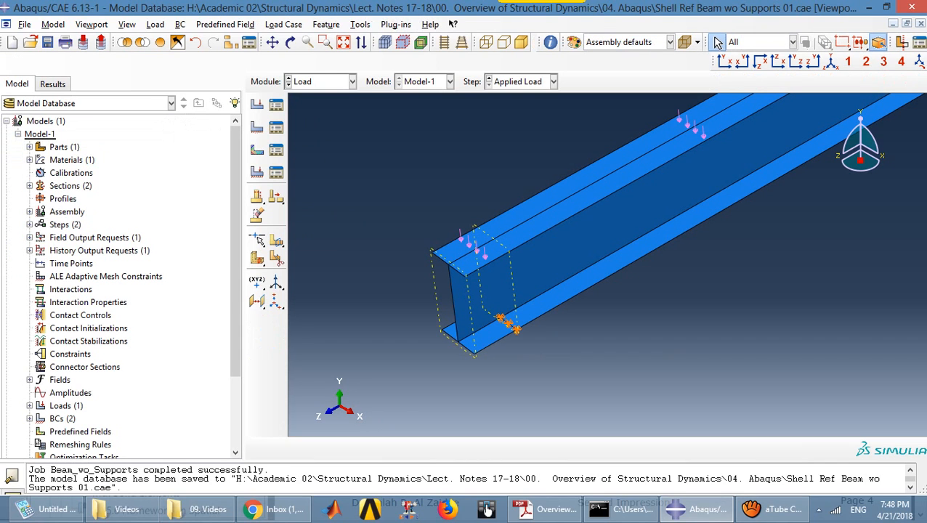
pyautogui.scroll(2, 531, 345)
pyautogui.scroll(-3, 531, 346)
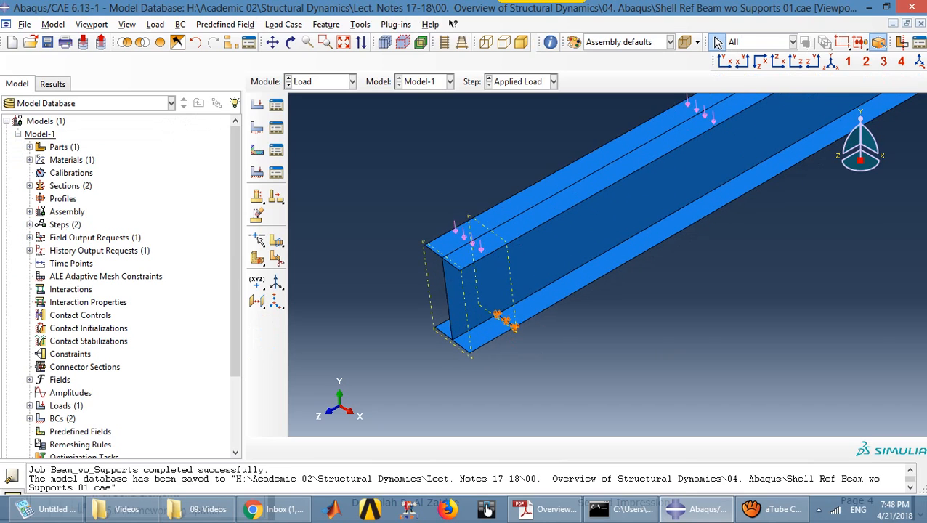
# Display the beam assembly in wireframe and inspect the loads and boundary conditions at both beam ends.
pyautogui.click(486, 42)
pyautogui.scroll(-4, 532, 355)
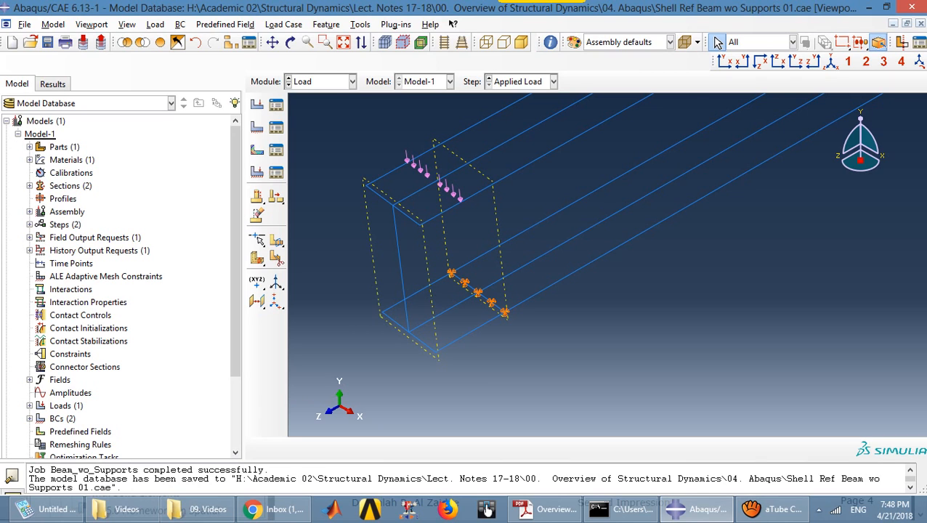
pyautogui.scroll(-10, 360, 361)
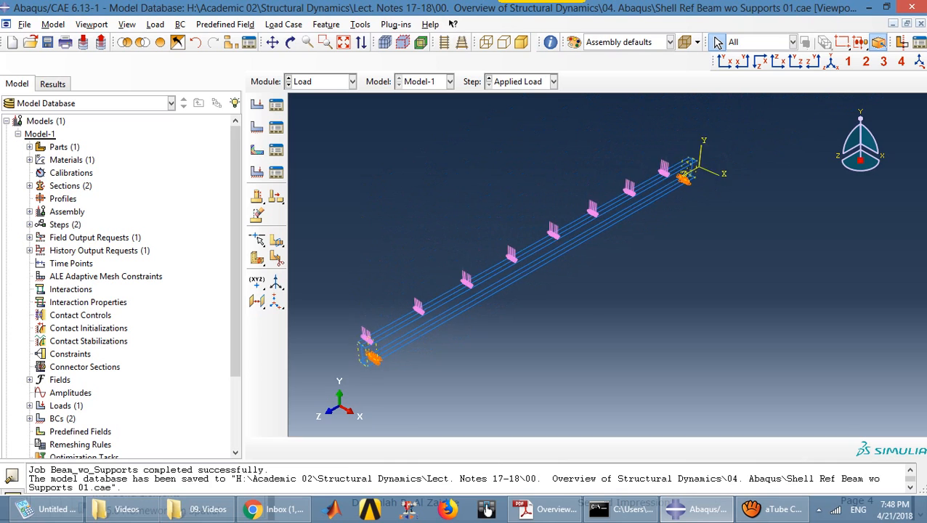
pyautogui.scroll(10, 683, 152)
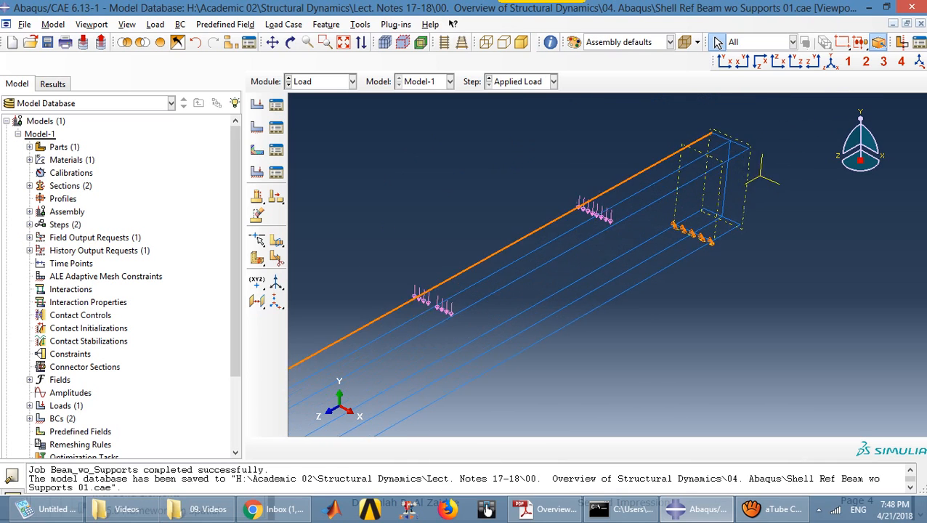
pyautogui.scroll(4, 702, 255)
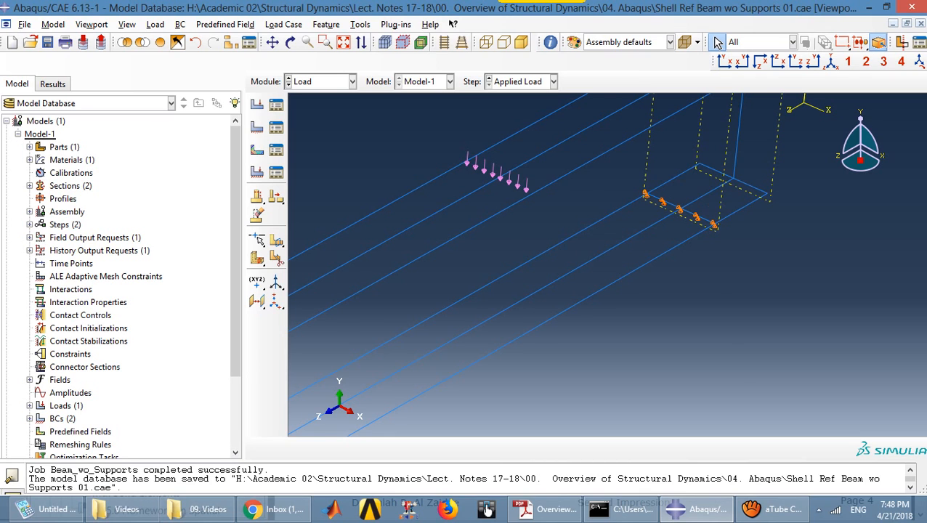
pyautogui.scroll(5, 742, 331)
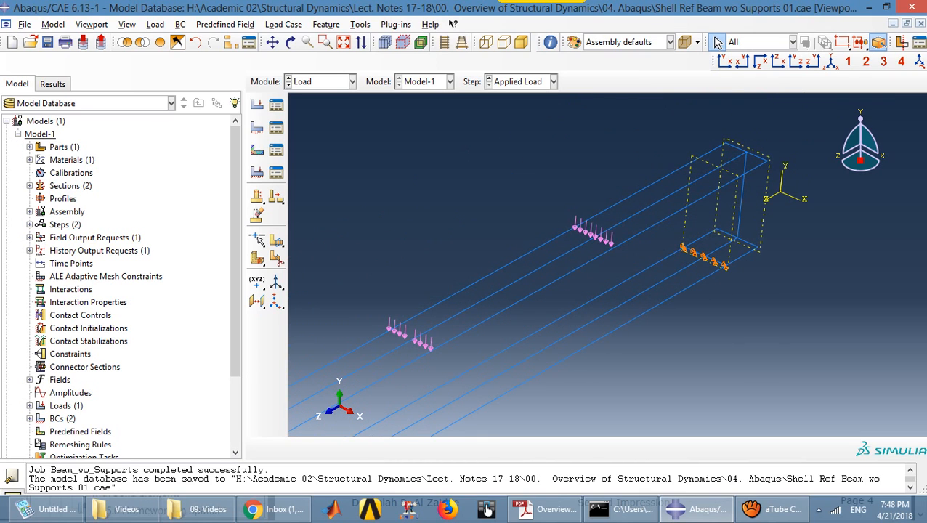
pyautogui.scroll(-4, 729, 292)
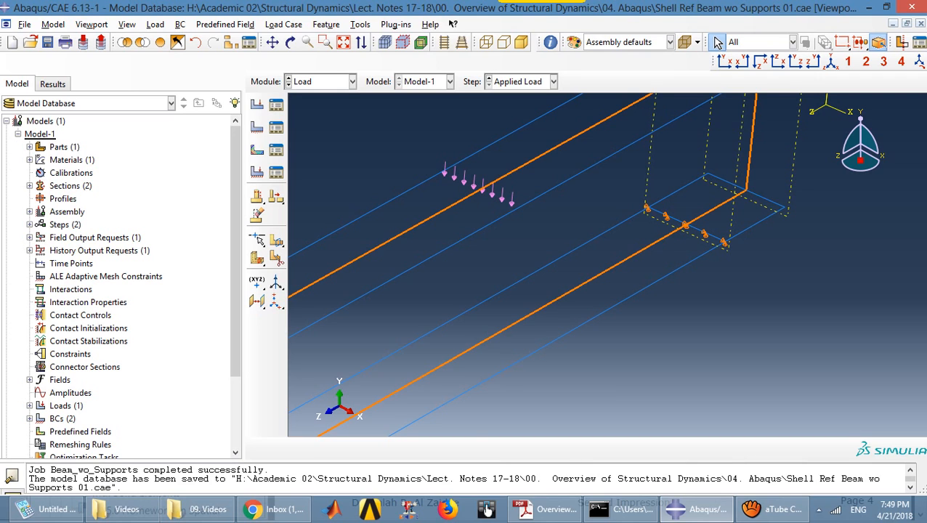
# Switch to the PDF in Adobe Acrobat and examine the concrete supports and their bearing dimensions at both beam ends in Figure 1.4-1.
pyautogui.click(546, 509)
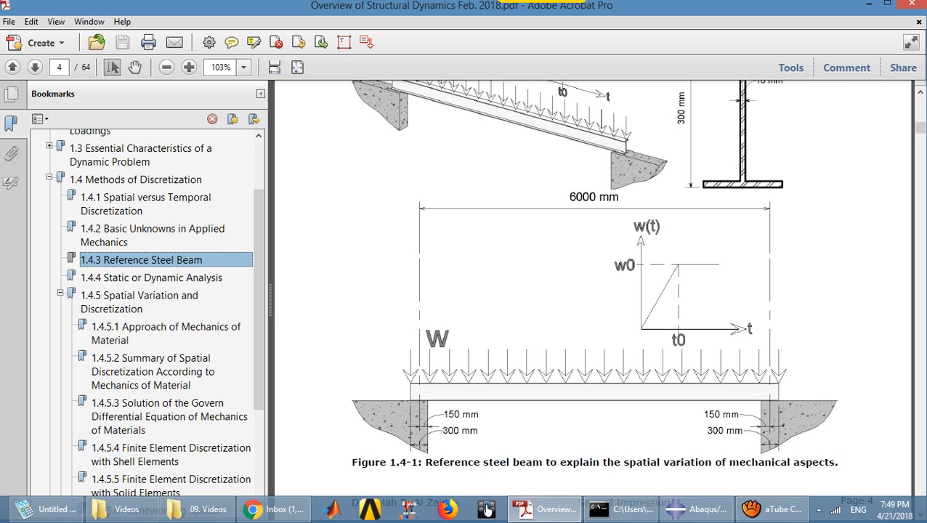
pyautogui.keyDown('ctrl'); pyautogui.scroll(4, 779, 429); pyautogui.keyUp('ctrl')
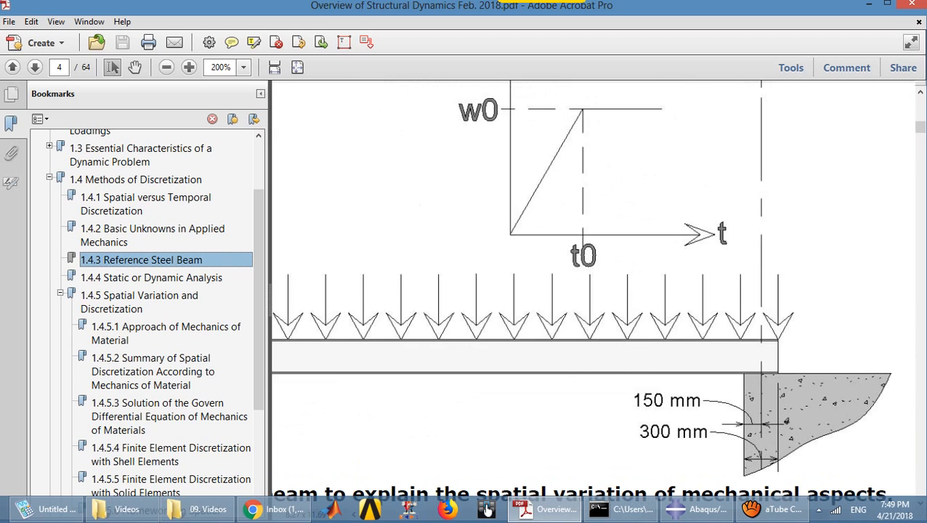
pyautogui.keyDown('ctrl'); pyautogui.scroll(-5, 793, 414); pyautogui.keyUp('ctrl')
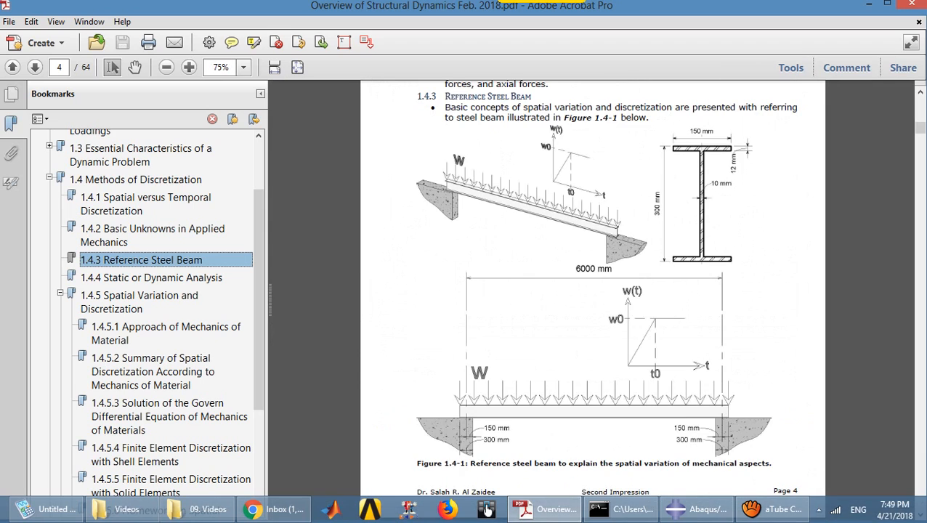
pyautogui.keyDown('ctrl'); pyautogui.scroll(4, 500, 430); pyautogui.keyUp('ctrl')
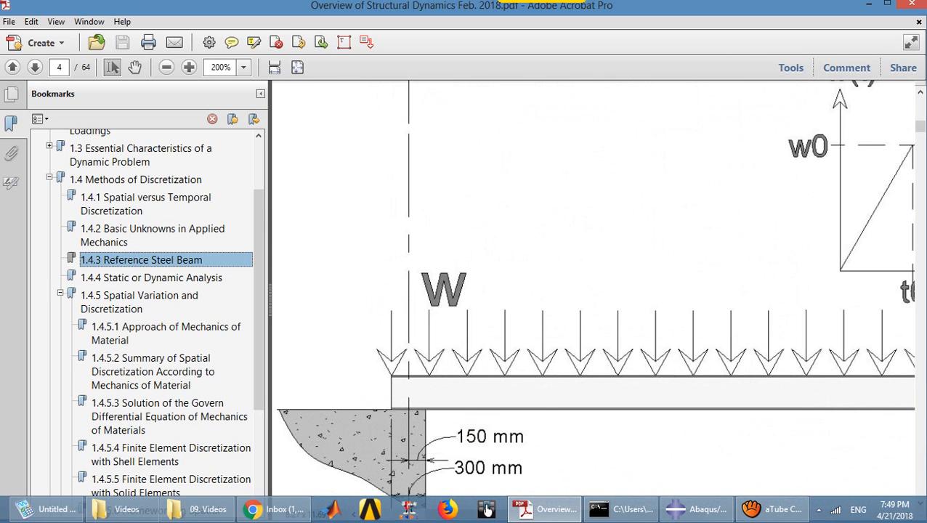
pyautogui.keyDown('ctrl'); pyautogui.scroll(-3, 359, 383); pyautogui.keyUp('ctrl')
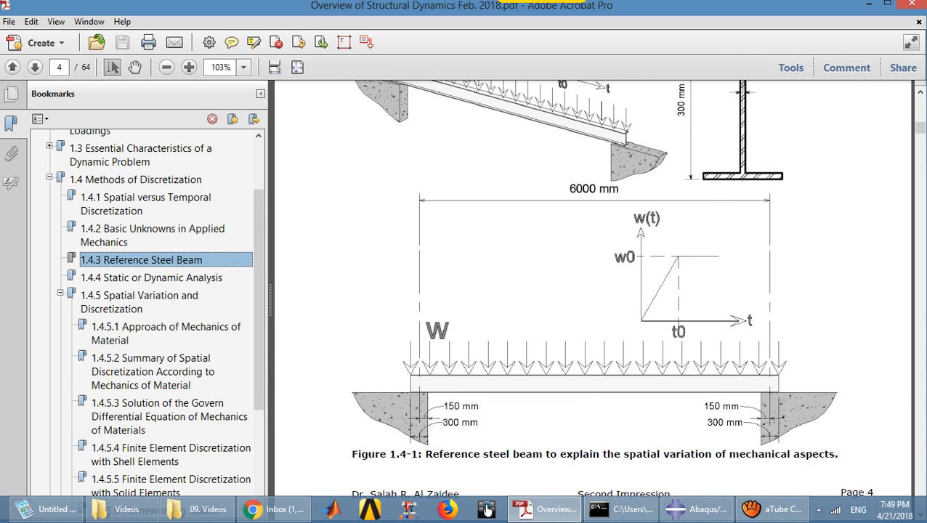
pyautogui.scroll(2, 595, 289)
pyautogui.scroll(-2, 594, 288)
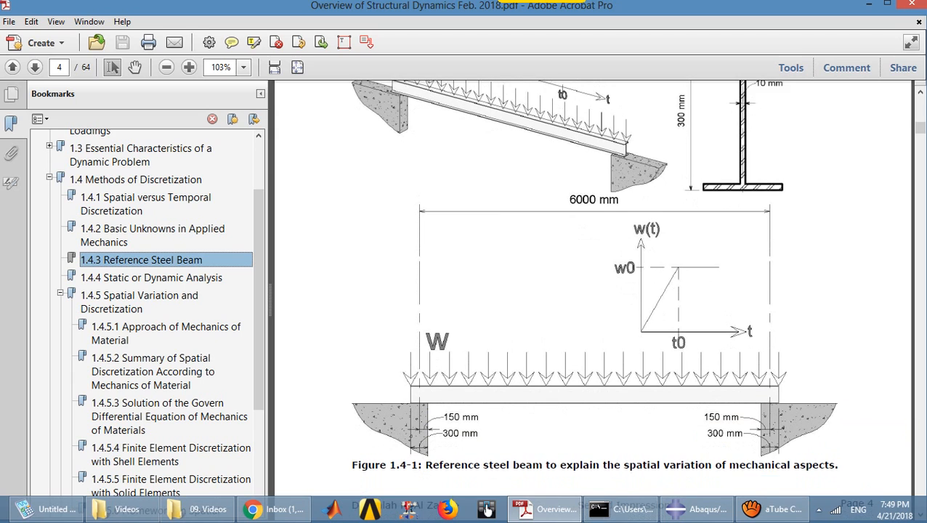
pyautogui.scroll(2, 616, 303)
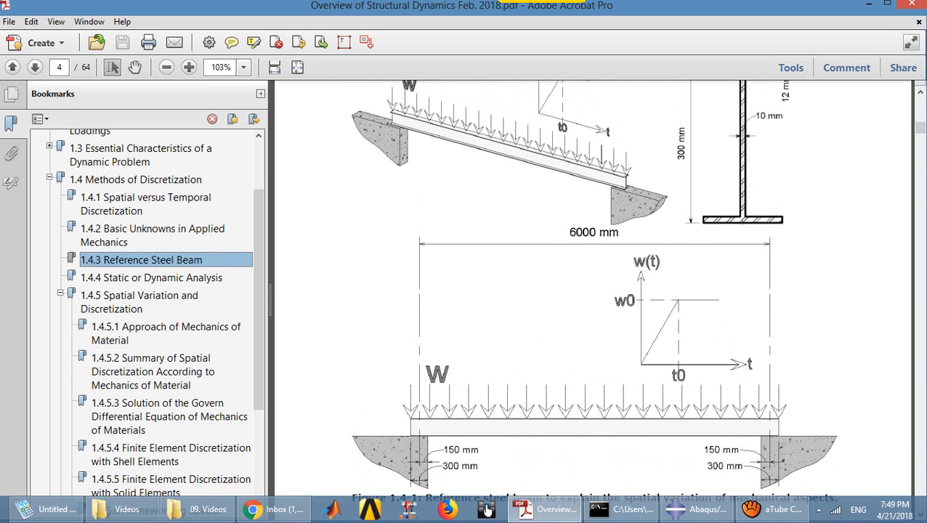
pyautogui.keyDown('ctrl'); pyautogui.scroll(6, 633, 180); pyautogui.keyUp('ctrl')
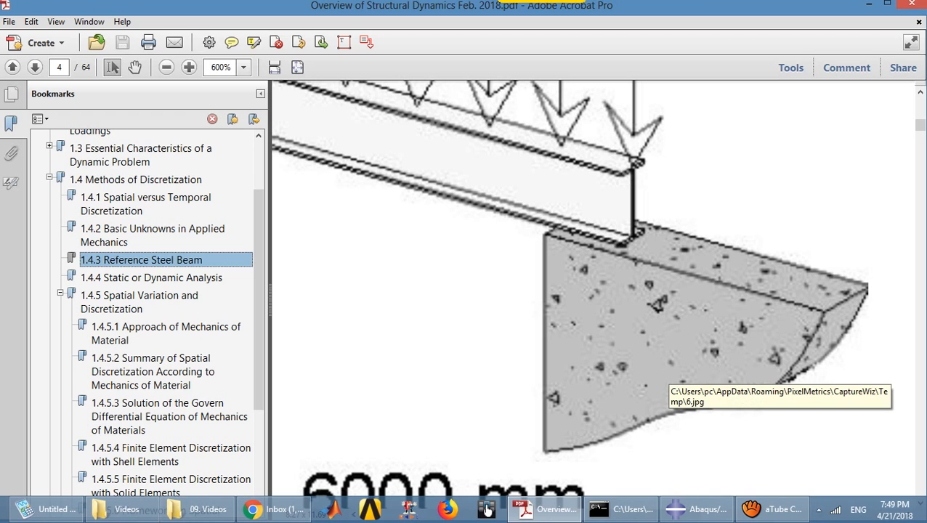
# Switch back to Abaqus/CAE and save the model database under the new name Shell Ref Beam w Supports 01.cae.
pyautogui.click(692, 510)
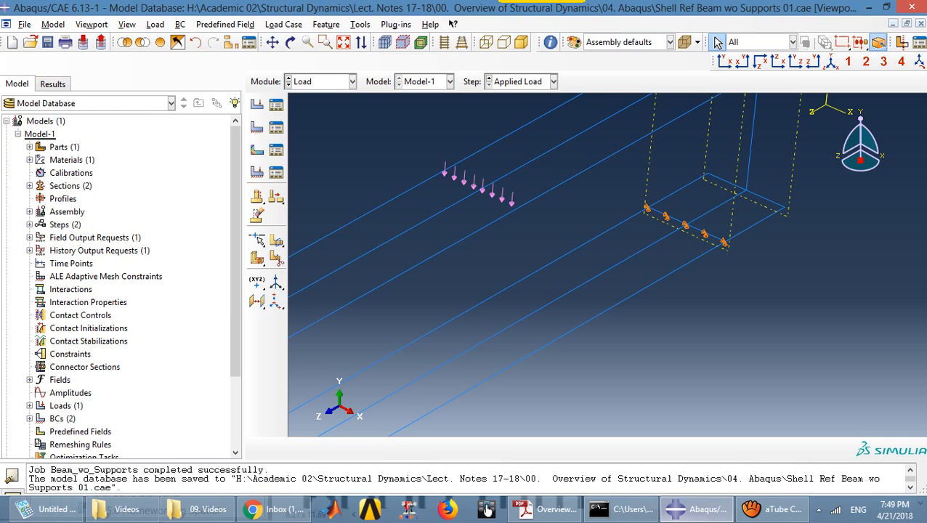
pyautogui.scroll(-1, 522, 305)
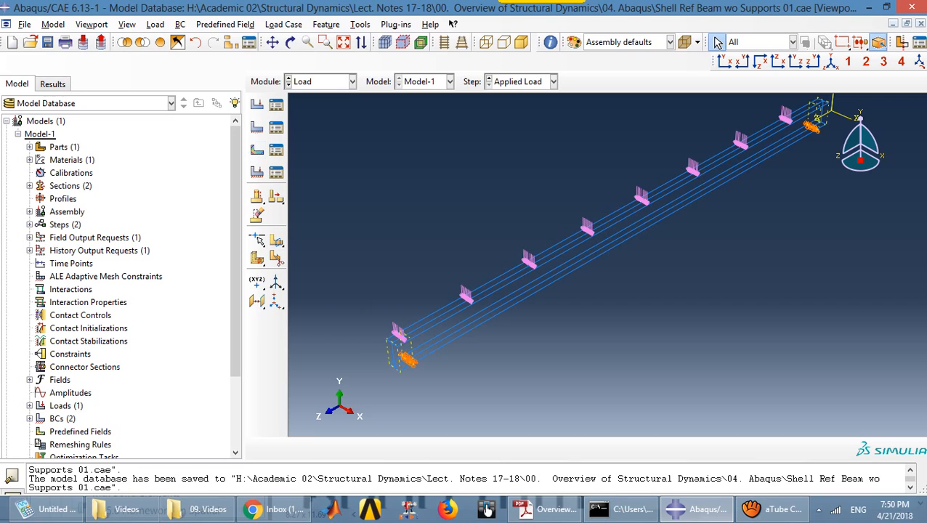
pyautogui.hotkey('alt', 'f')
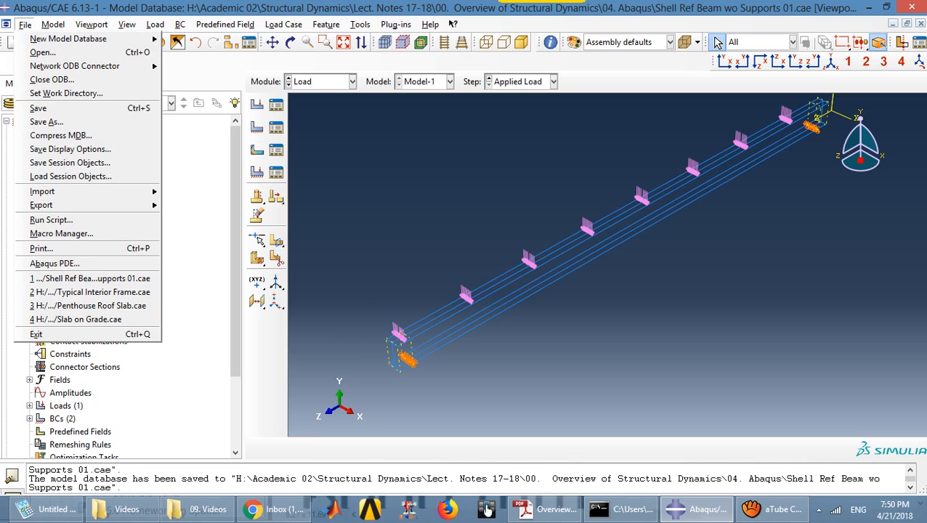
pyautogui.click(51, 122)
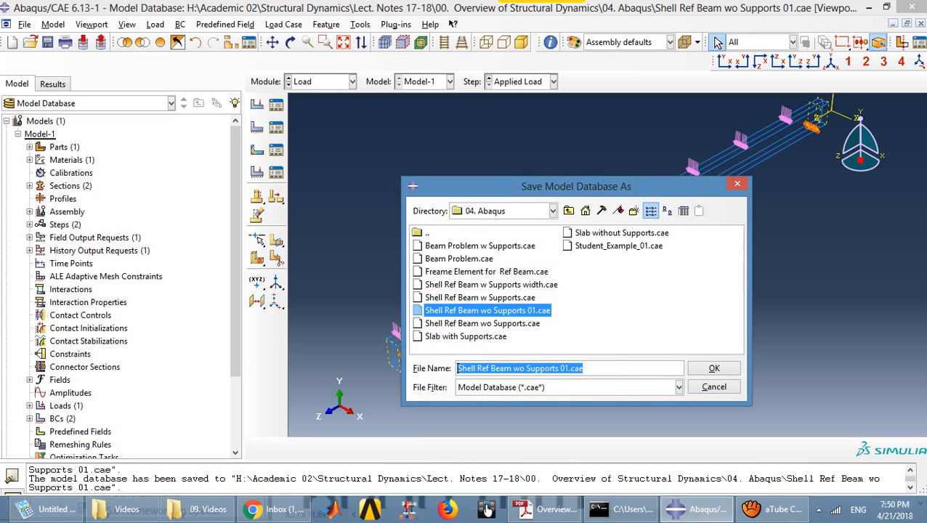
pyautogui.click(526, 369)
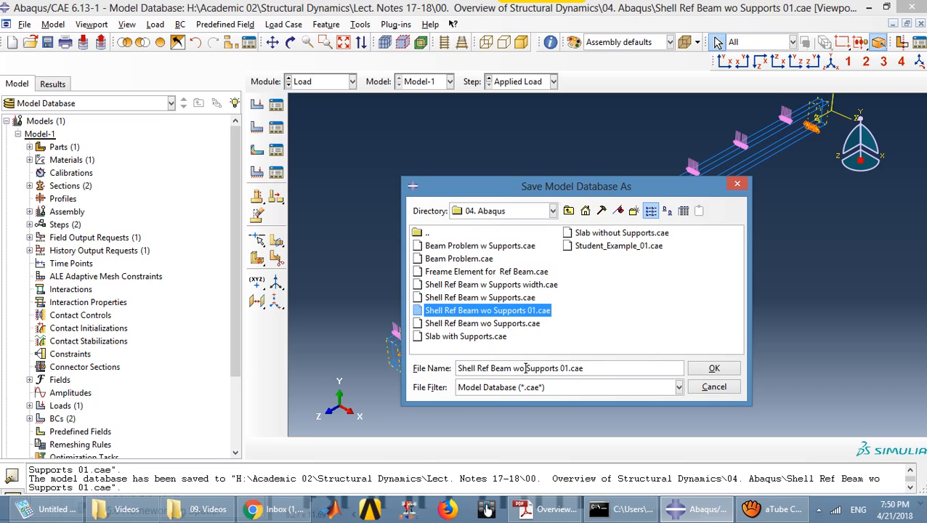
pyautogui.press('BackSpace')
pyautogui.press('BackSpace')
pyautogui.press('Return')
# Change to the Part module to show the Beam part.
pyautogui.scroll(3, 545, 374)
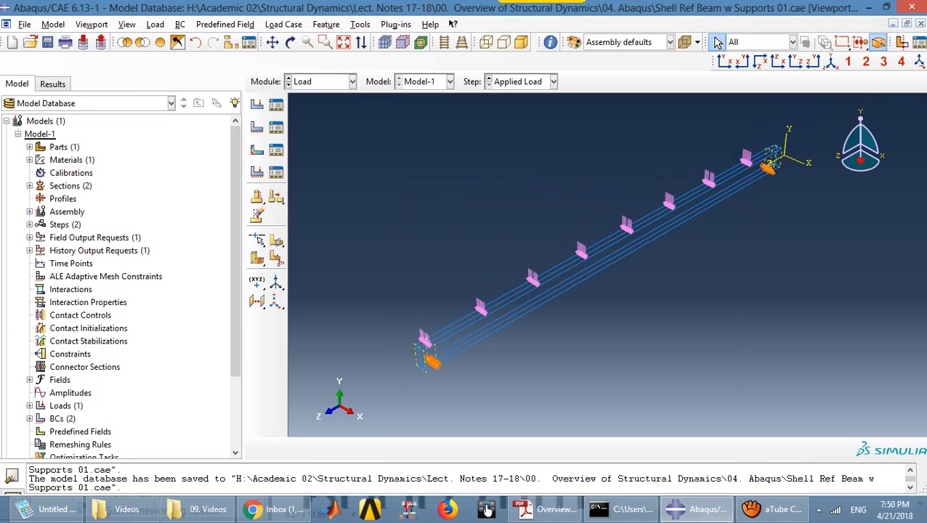
pyautogui.scroll(-2, 545, 374)
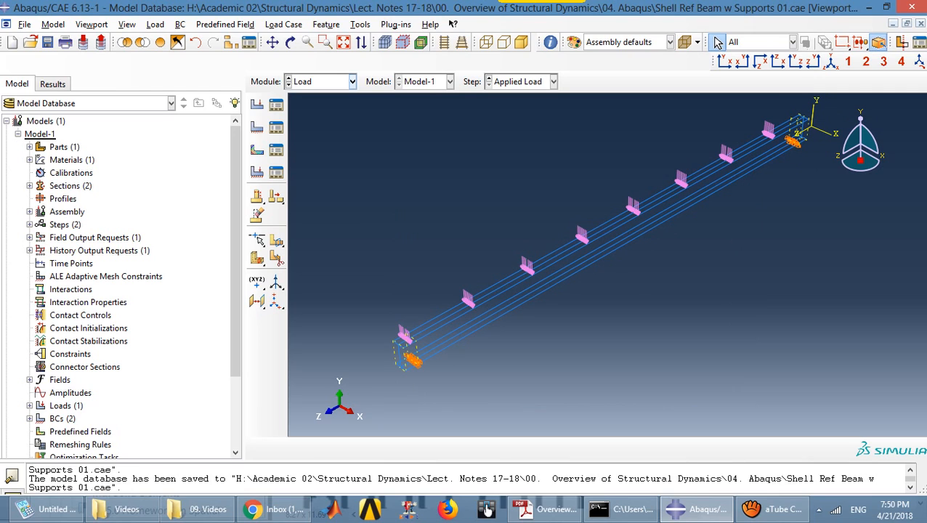
pyautogui.click(353, 82)
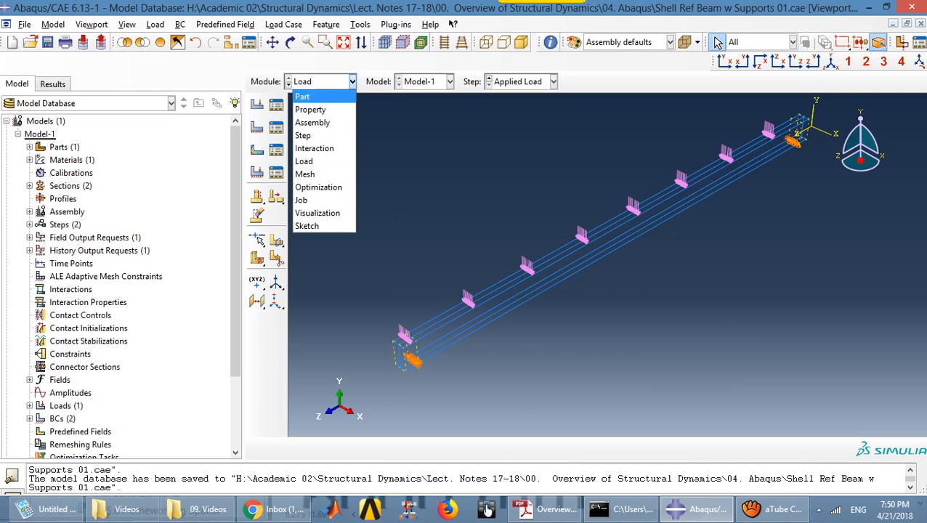
pyautogui.click(320, 97)
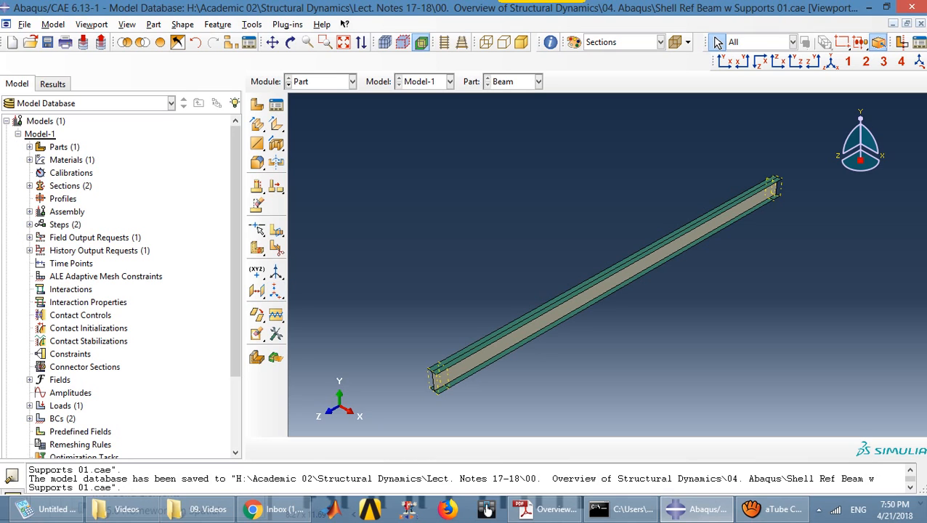
pyautogui.click(771, 509)
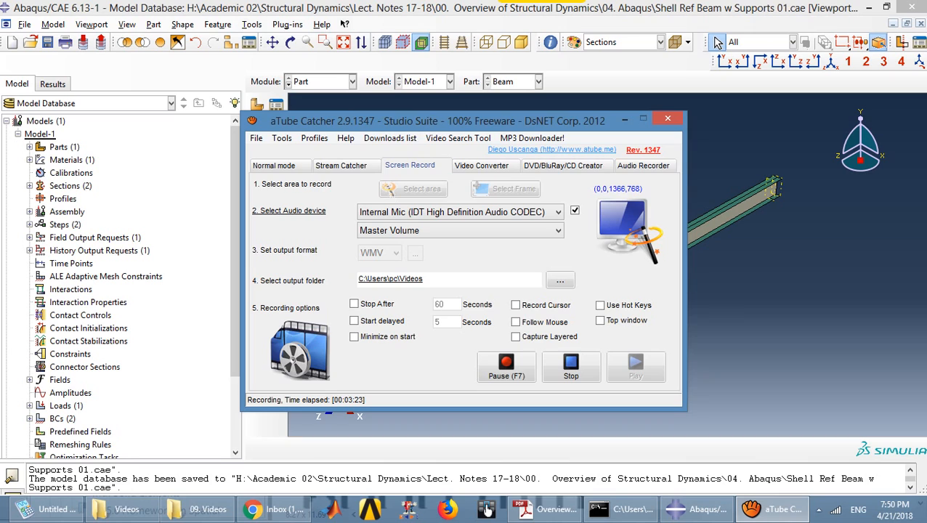
pyautogui.click(622, 117)
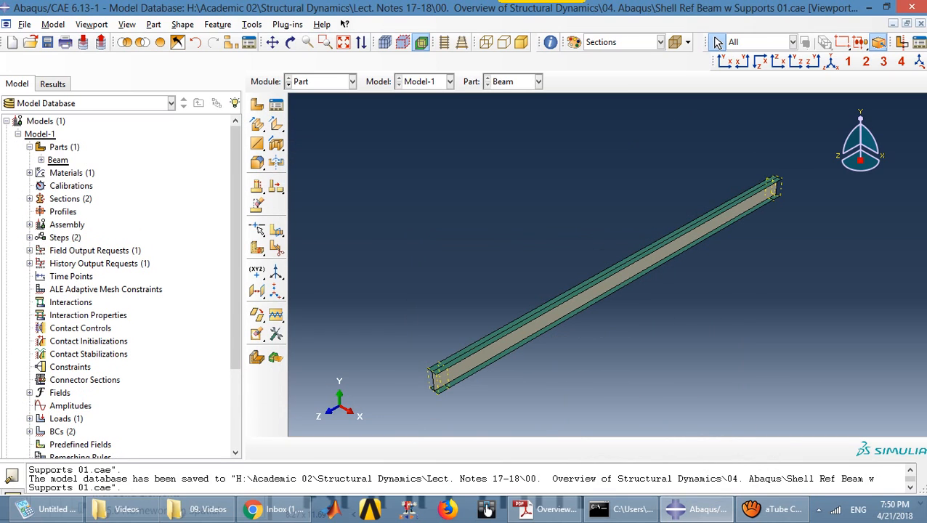
# Expand the Beam part and its features in the model tree, and inspect the datum planes at the beam's near end.
pyautogui.click(40, 160)
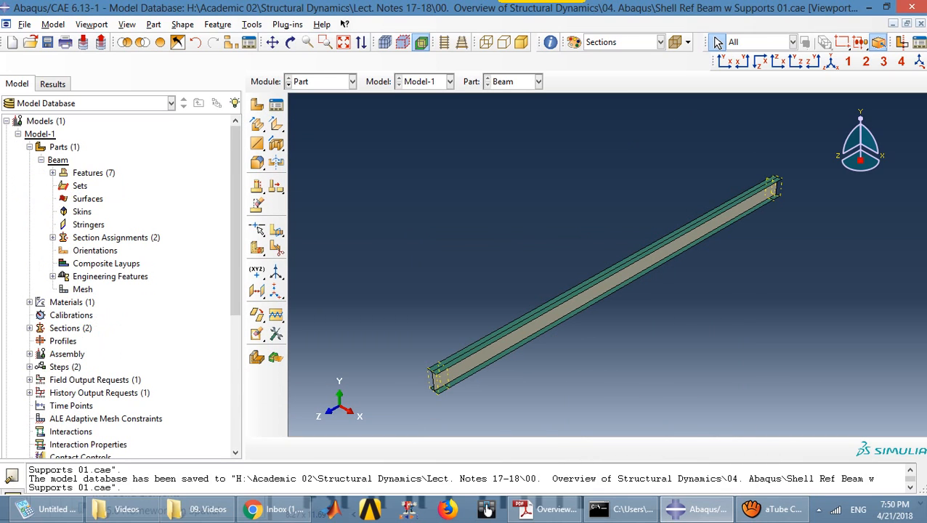
pyautogui.click(53, 173)
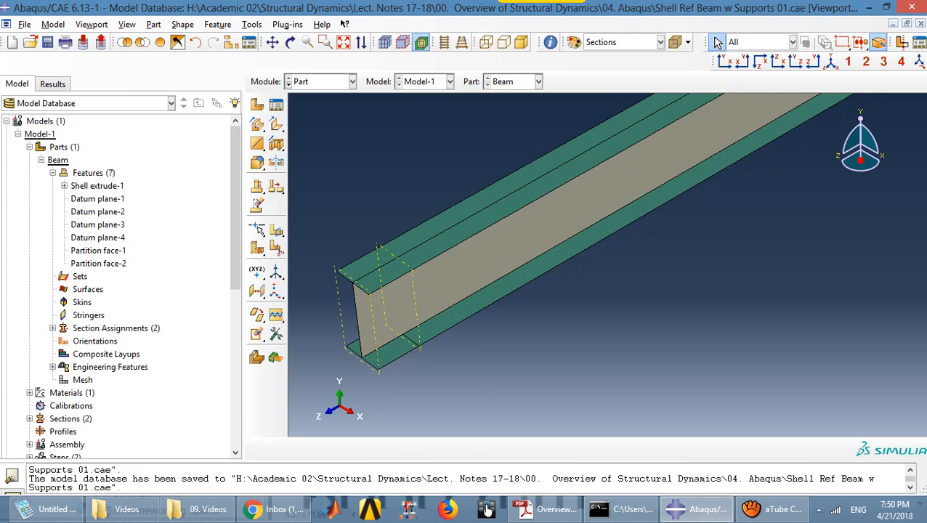
pyautogui.scroll(-2, 412, 400)
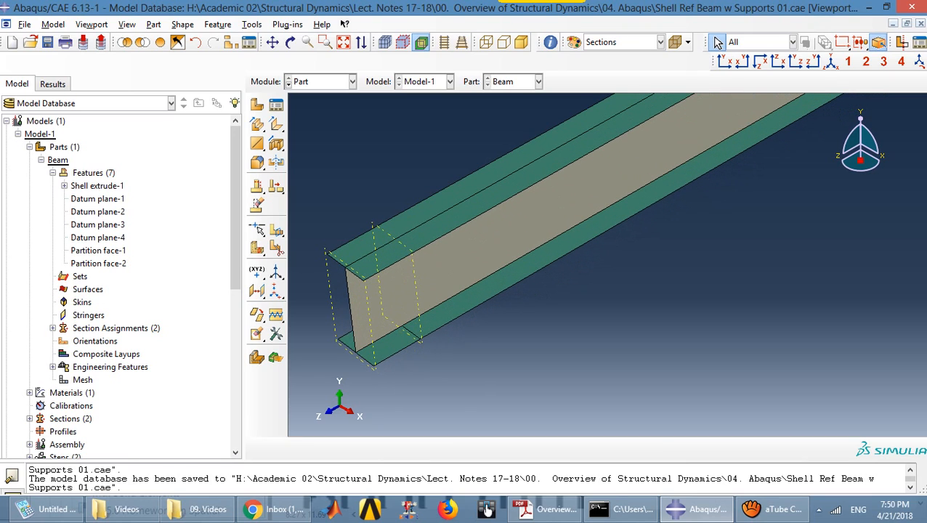
# Highlight Datum plane-1 and Datum plane-2 of the Beam part and inspect where they lie at the two beam ends.
pyautogui.click(97, 198)
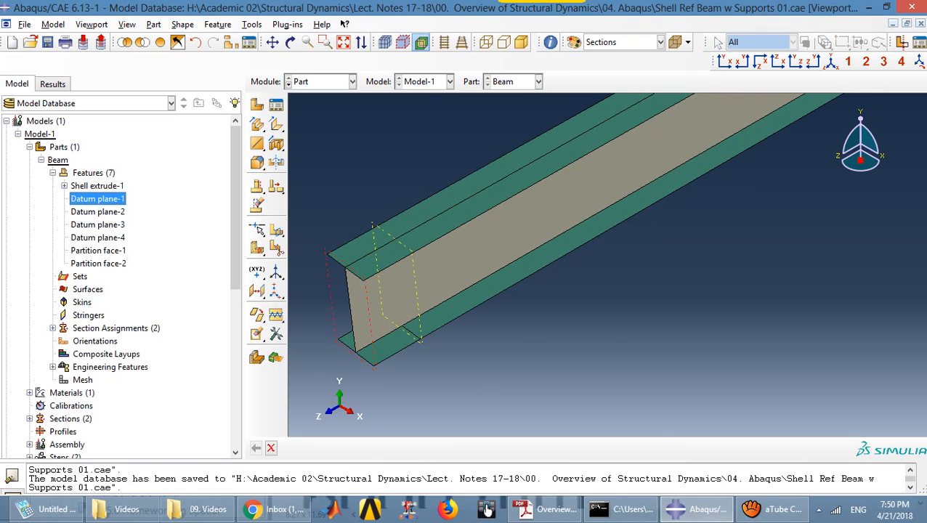
pyautogui.click(98, 211)
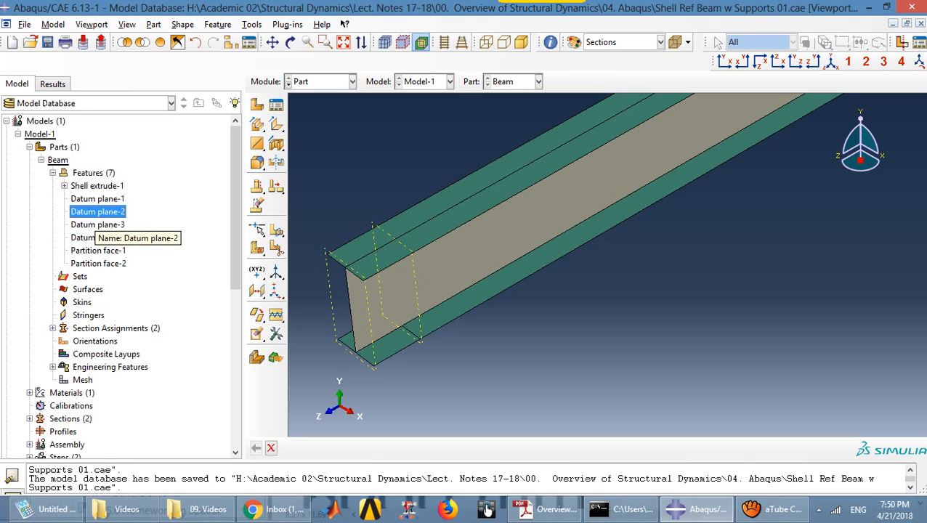
pyautogui.scroll(2, 472, 392)
pyautogui.scroll(-9, 473, 393)
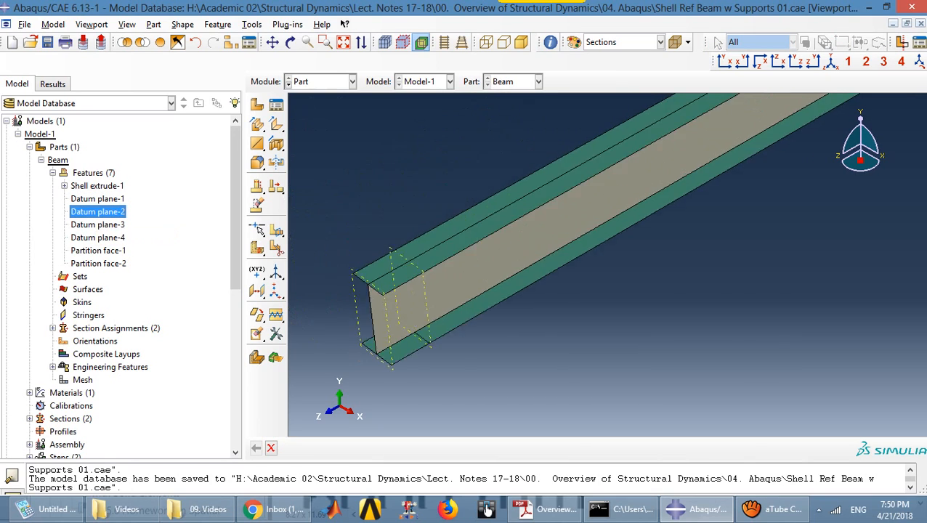
pyautogui.scroll(4, 687, 240)
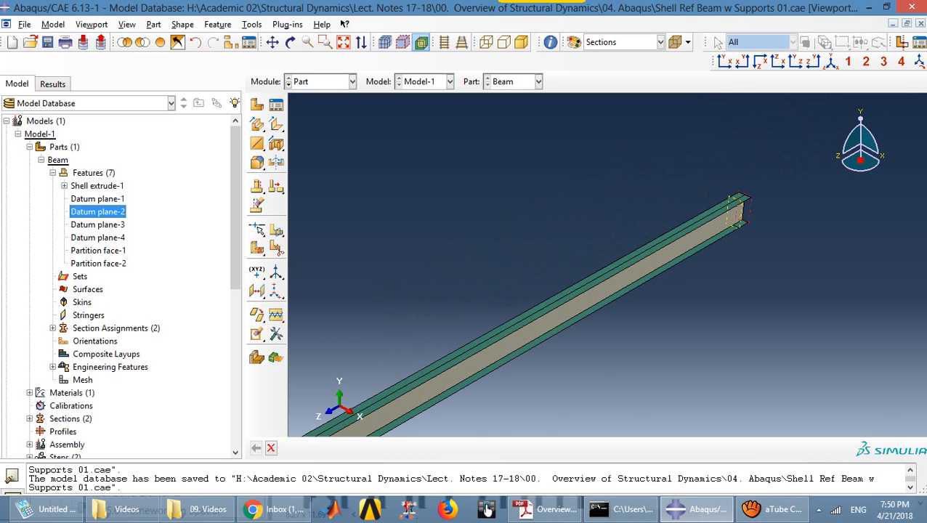
pyautogui.scroll(-3, 767, 207)
pyautogui.scroll(5, 451, 378)
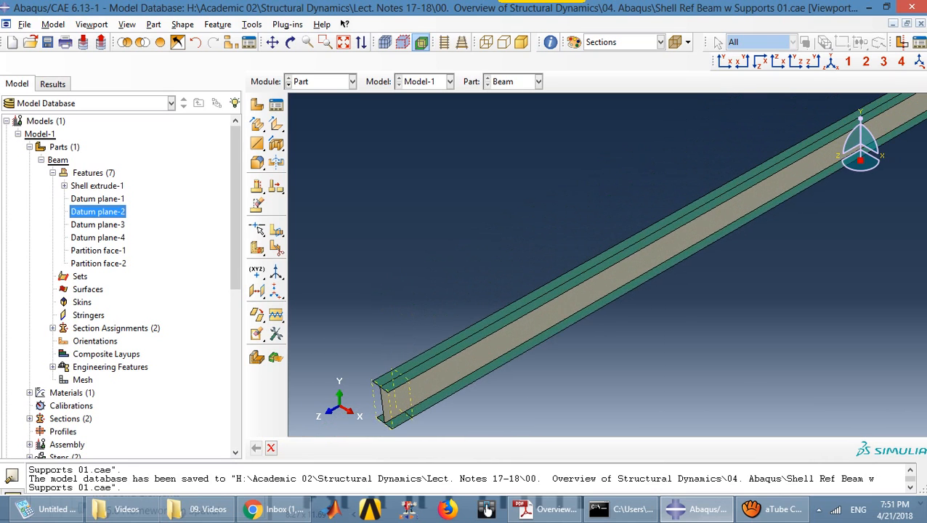
pyautogui.scroll(-2, 378, 324)
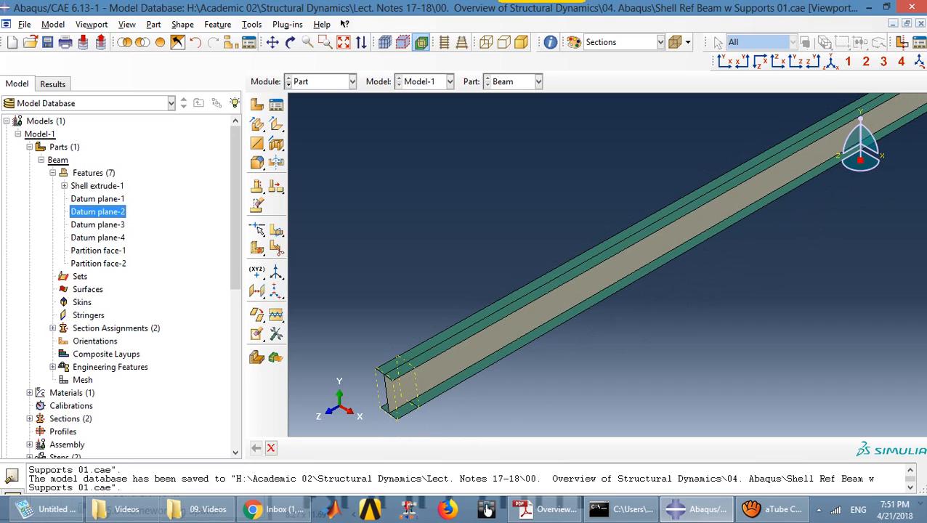
pyautogui.scroll(5, 407, 414)
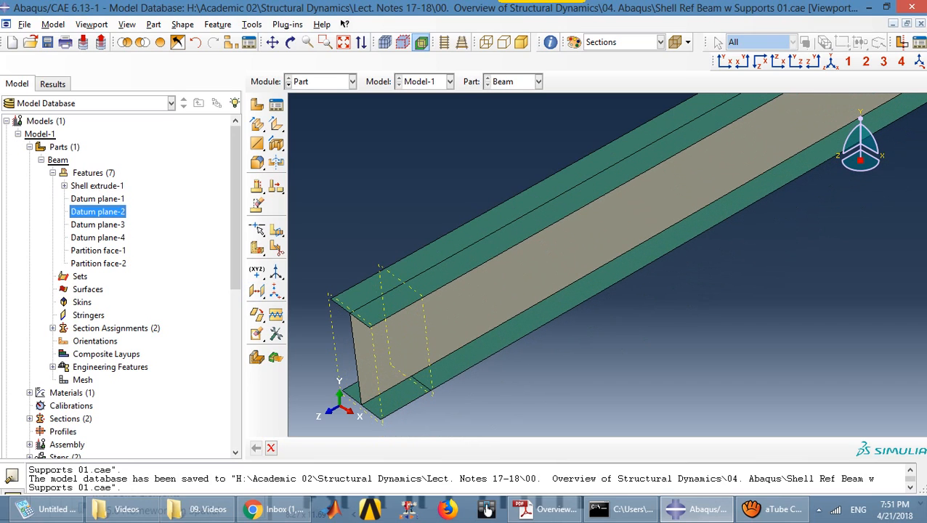
# Highlight Datum plane-3 and Datum plane-4 and inspect their positions near the two ends of the beam.
pyautogui.press('Down')
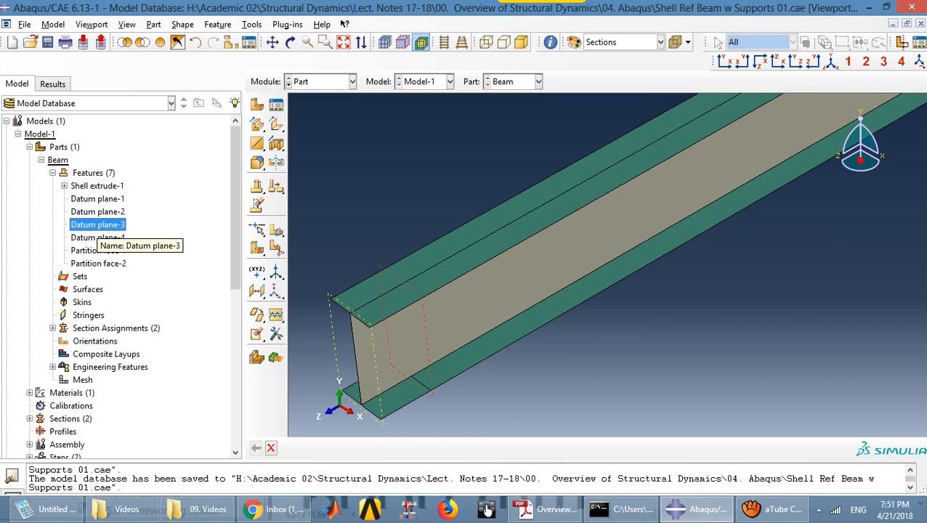
pyautogui.press('Down')
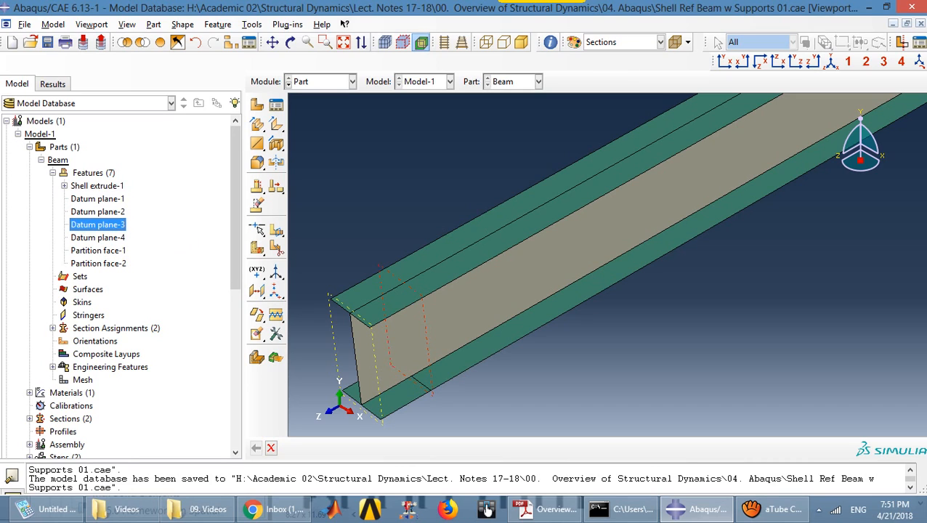
pyautogui.press('Down')
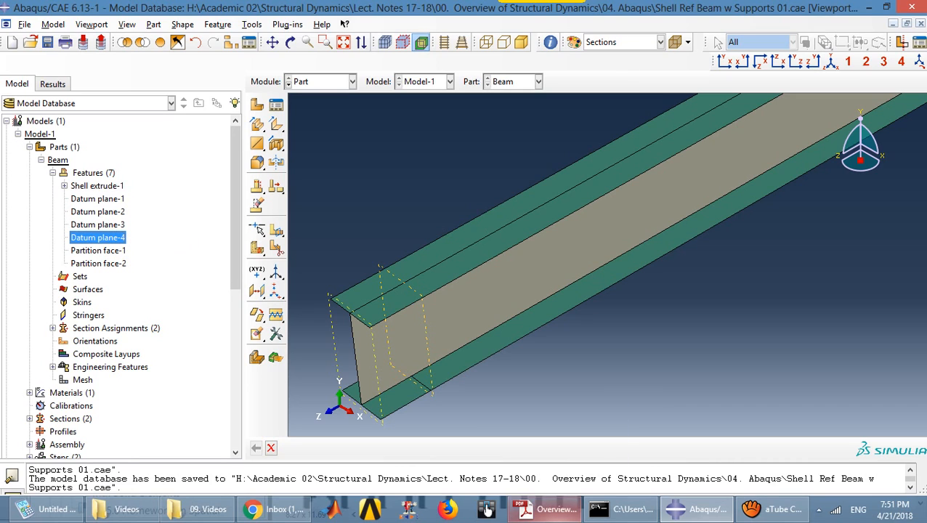
pyautogui.moveTo(552, 509)
pyautogui.scroll(-8, 452, 370)
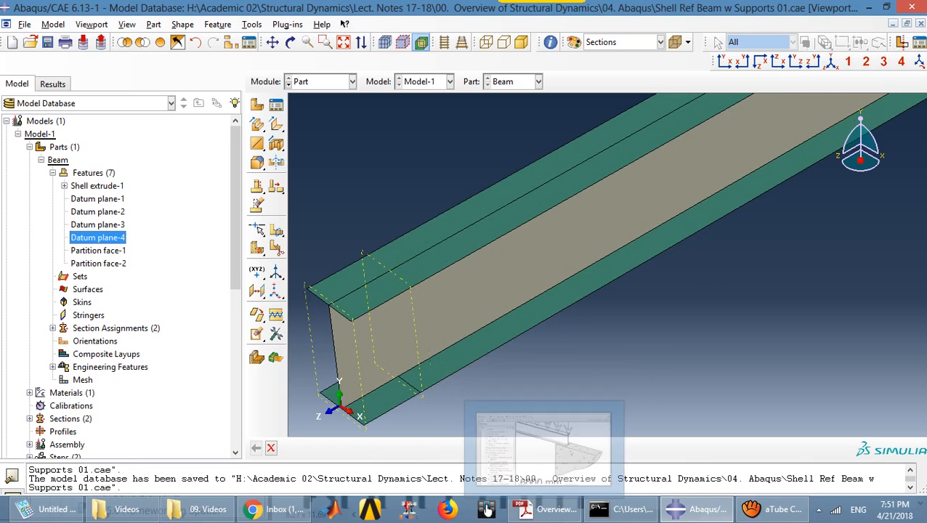
pyautogui.scroll(-2, 385, 345)
pyautogui.scroll(4, 817, 116)
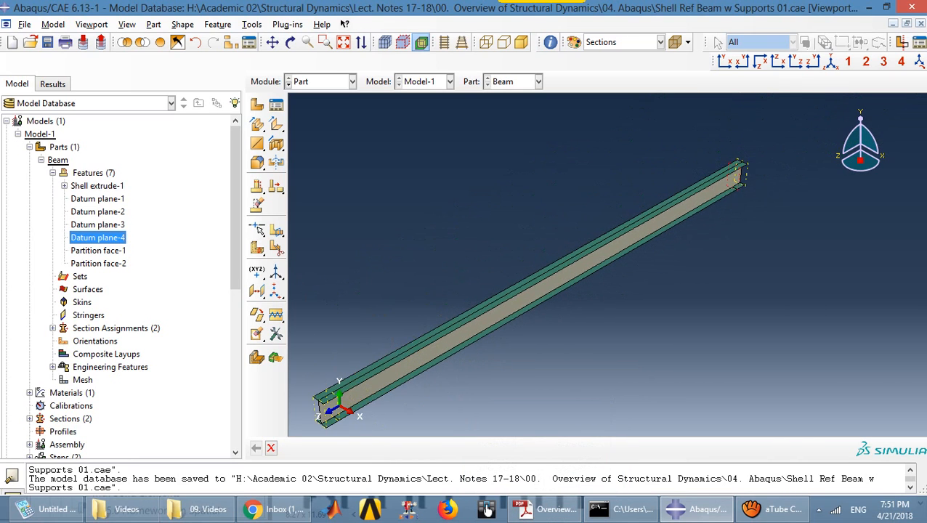
pyautogui.scroll(-3, 646, 348)
# Switch to the PDF in Adobe Acrobat and examine the bearing dimensions at the concrete support in the beam's side view.
pyautogui.click(549, 509)
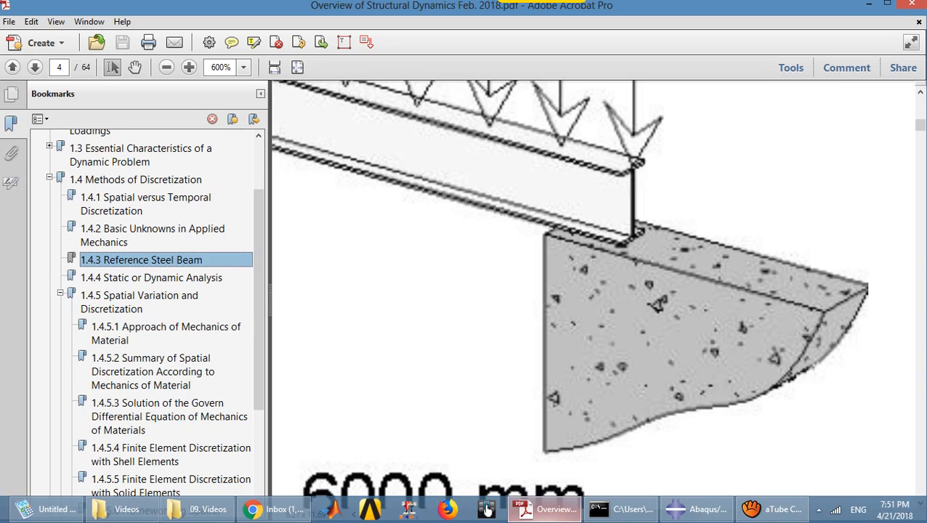
pyautogui.scroll(1, 600, 309)
pyautogui.scroll(-3, 600, 320)
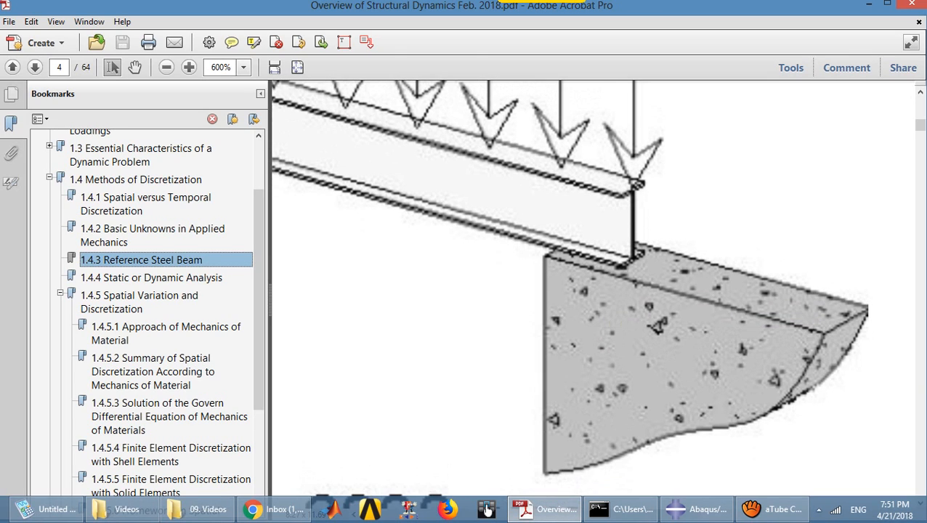
pyautogui.keyDown('ctrl'); pyautogui.scroll(-5, 601, 320); pyautogui.keyUp('ctrl')
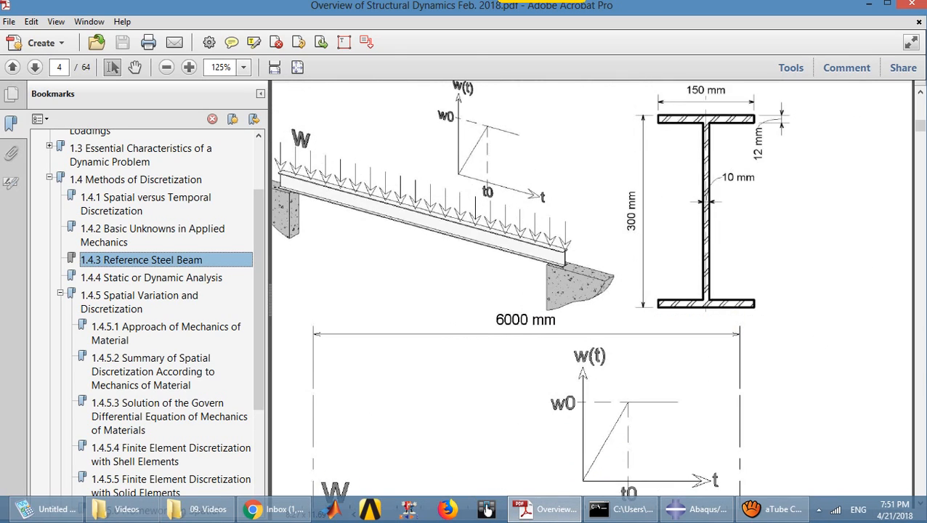
pyautogui.scroll(-3, 600, 320)
pyautogui.keyDown('ctrl'); pyautogui.scroll(5, 601, 319); pyautogui.keyUp('ctrl')
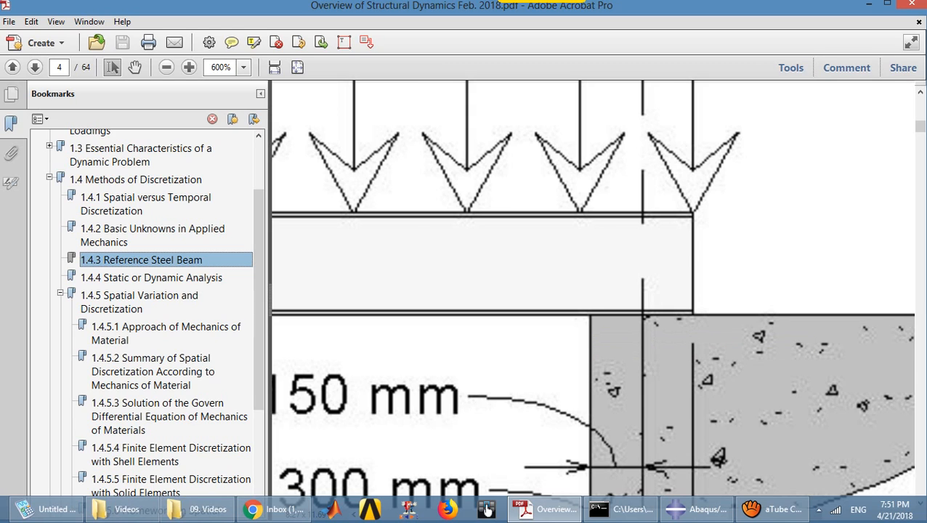
pyautogui.hotkey('ctrl', '-')
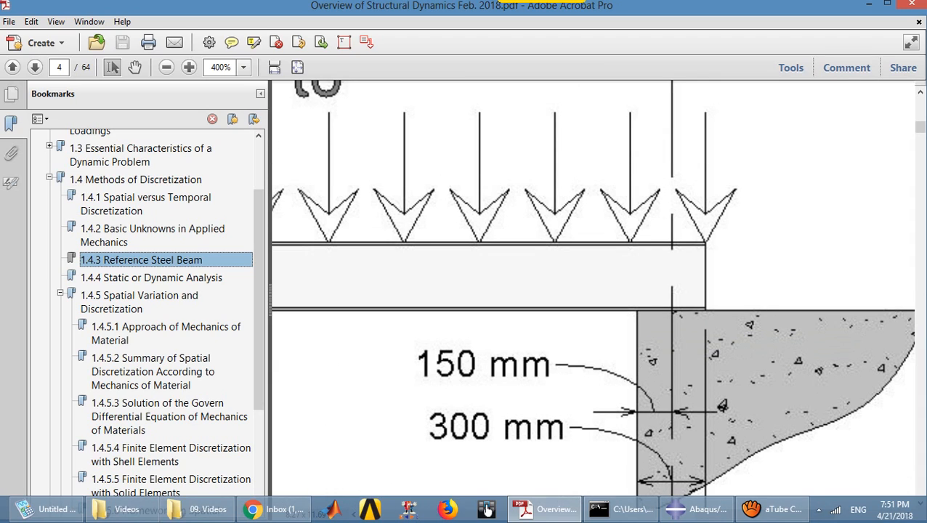
pyautogui.press('Down')
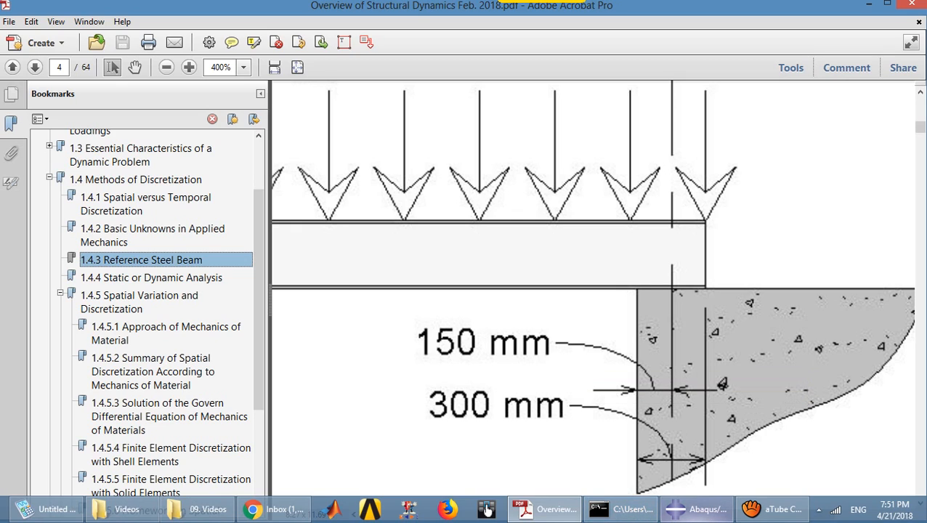
# Switch back to Abaqus/CAE and set the offset of Datum plane-3 to 0.3, regenerating the Beam part.
pyautogui.click(700, 511)
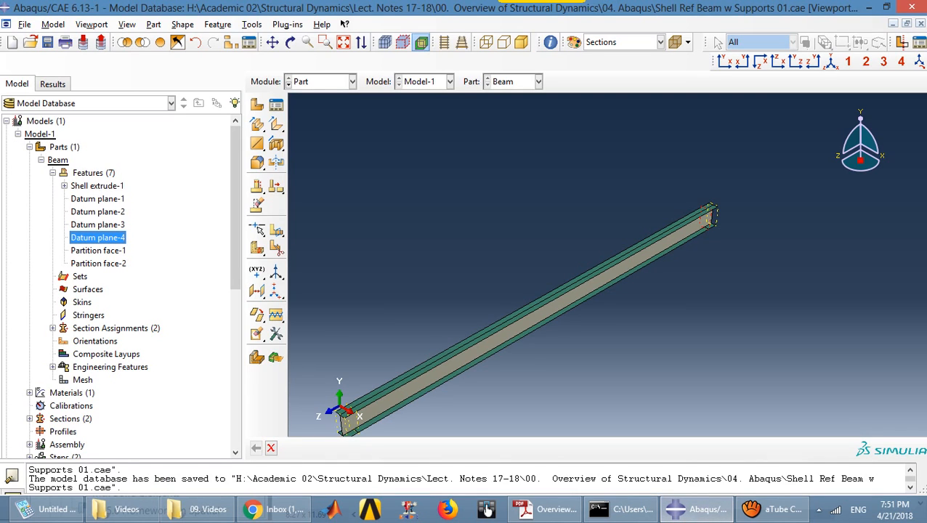
pyautogui.click(97, 225)
pyautogui.rightClick(97, 225)
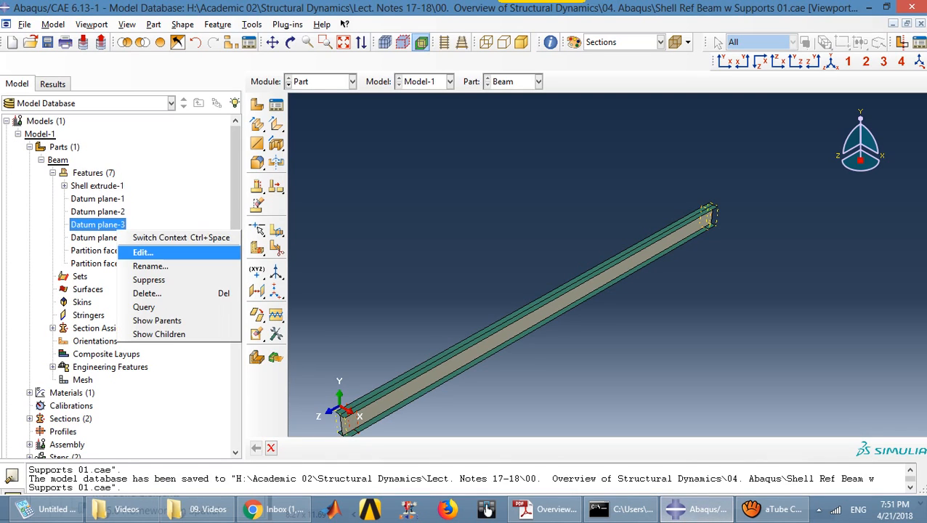
pyautogui.click(141, 251)
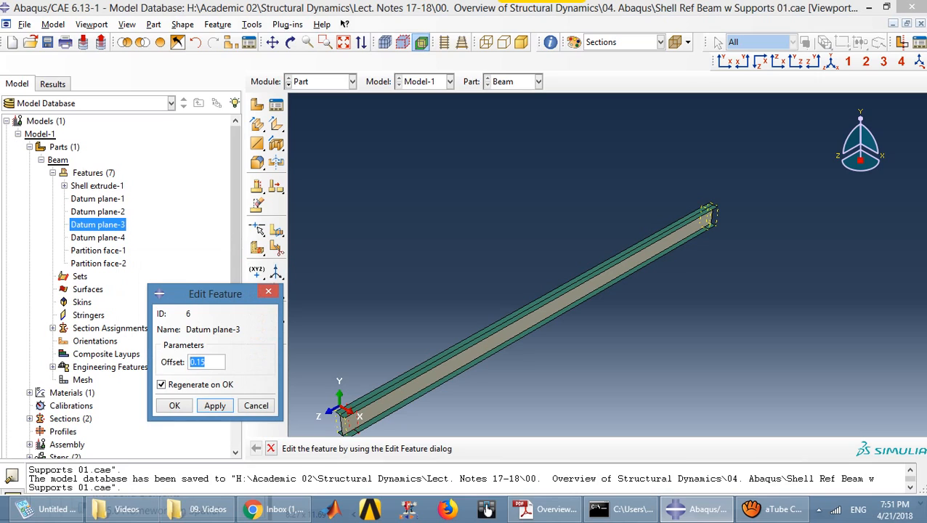
pyautogui.press('End')
pyautogui.press('BackSpace')
pyautogui.press('BackSpace')
pyautogui.press('BackSpace')
pyautogui.write('.3')
pyautogui.click(215, 405)
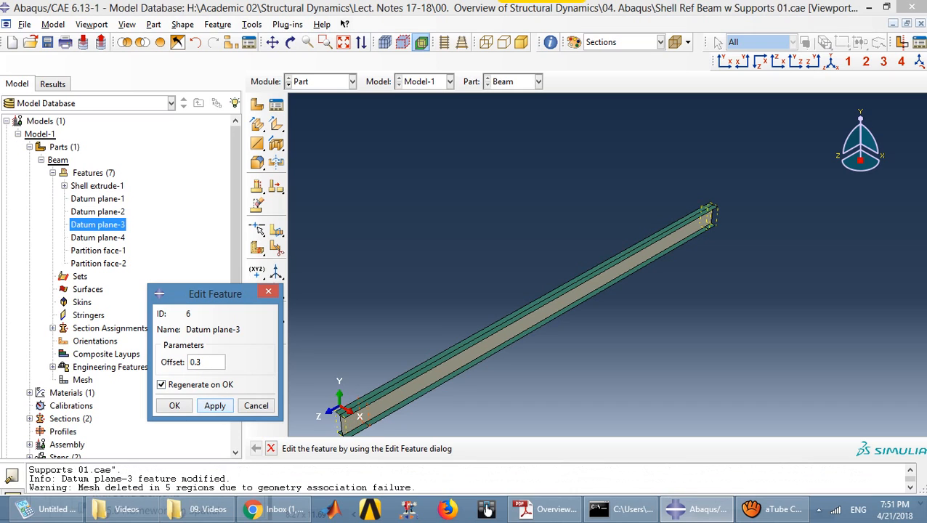
pyautogui.click(175, 405)
# Set the offset of Datum plane-4 at the beam's far end to 0.3.
pyautogui.scroll(2, 676, 309)
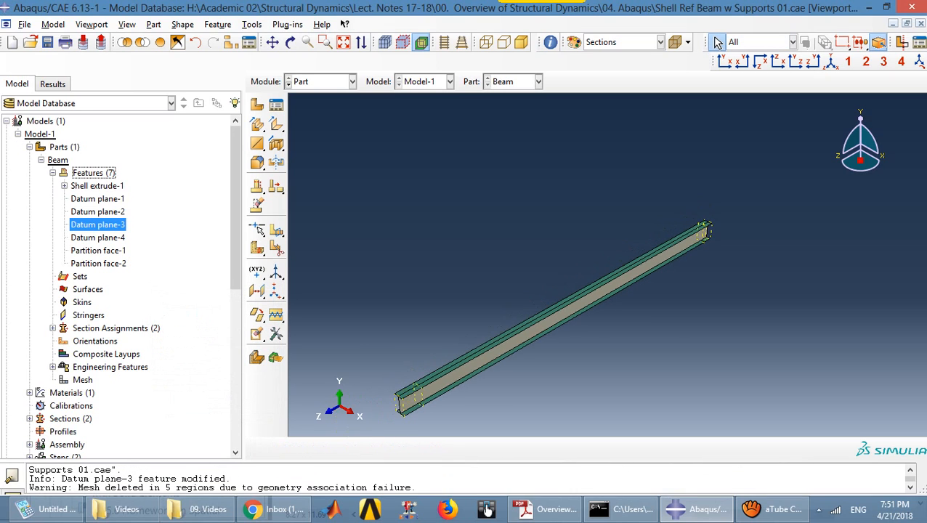
pyautogui.scroll(-5, 752, 240)
pyautogui.scroll(-4, 745, 226)
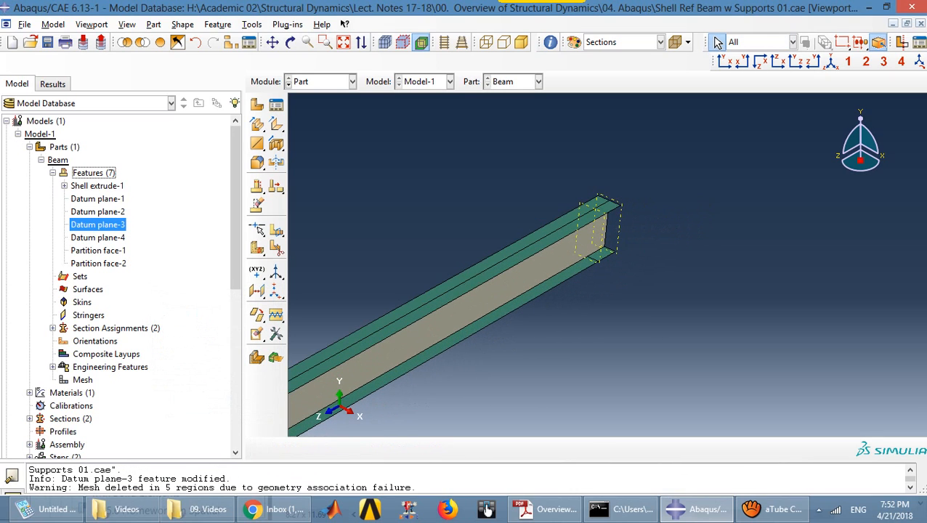
pyautogui.click(97, 238)
pyautogui.rightClick(98, 237)
pyautogui.click(109, 256)
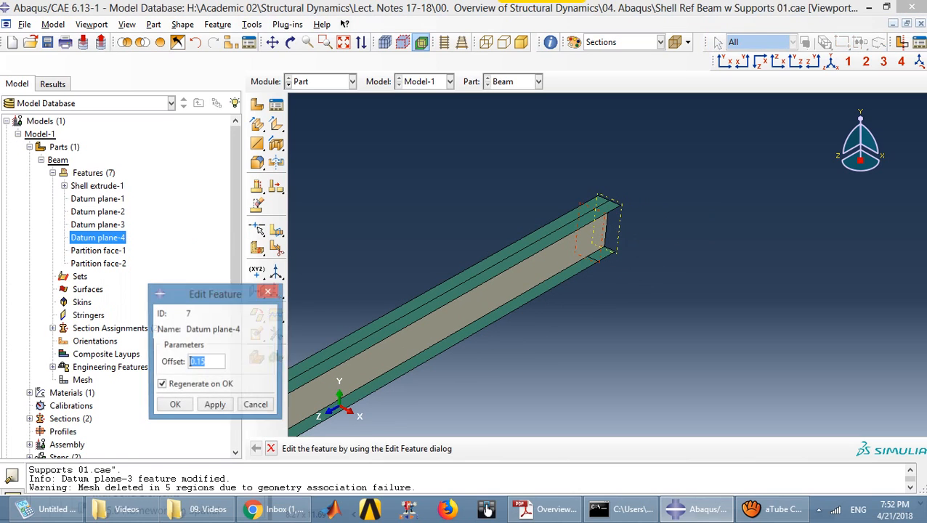
pyautogui.write('0.15')
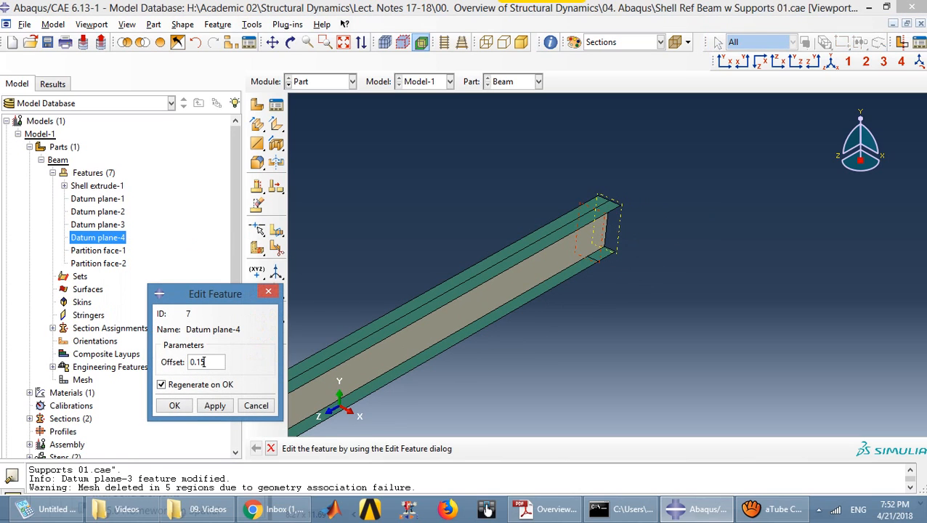
pyautogui.press('BackSpace')
pyautogui.press('BackSpace')
pyautogui.write('3')
pyautogui.press('Return')
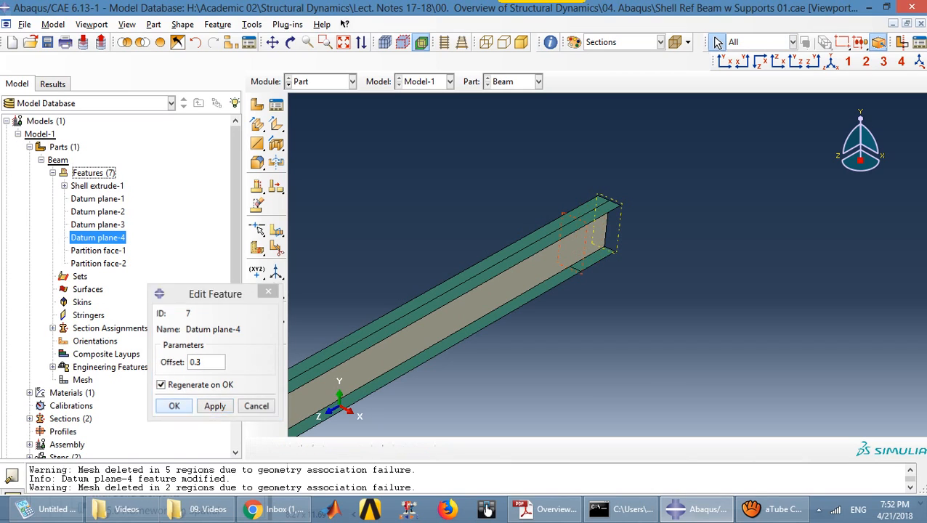
# Change to the Load module and make Initial the current step.
pyautogui.click(353, 82)
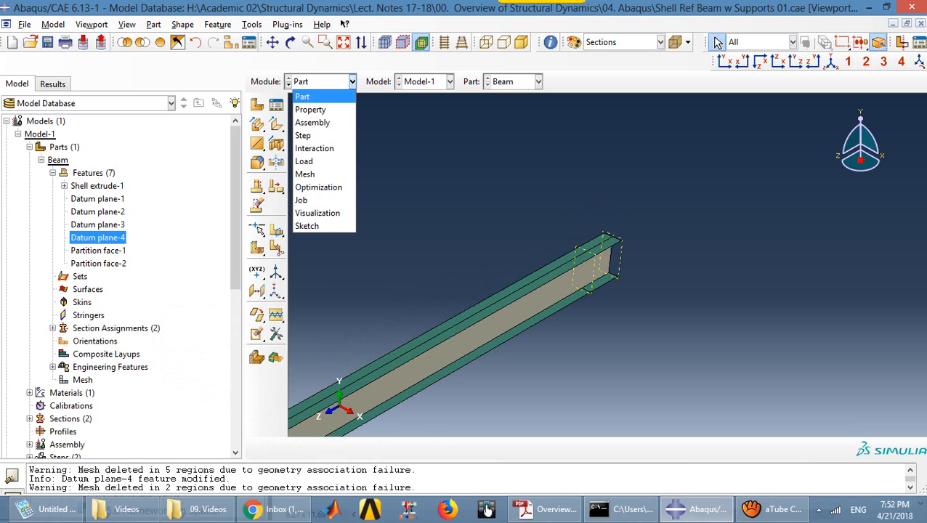
pyautogui.press('Down')
pyautogui.press('Down')
pyautogui.press('Down')
pyautogui.press('Down')
pyautogui.press('Down')
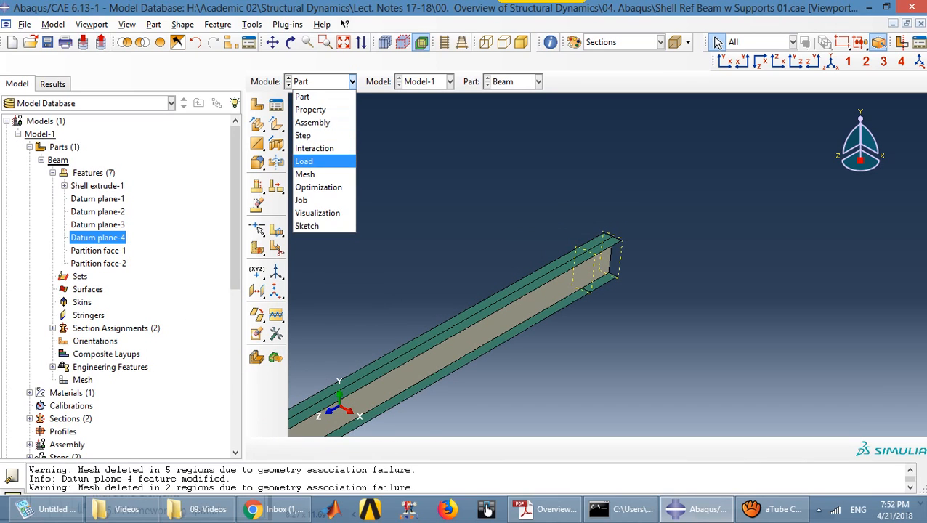
pyautogui.press('Return')
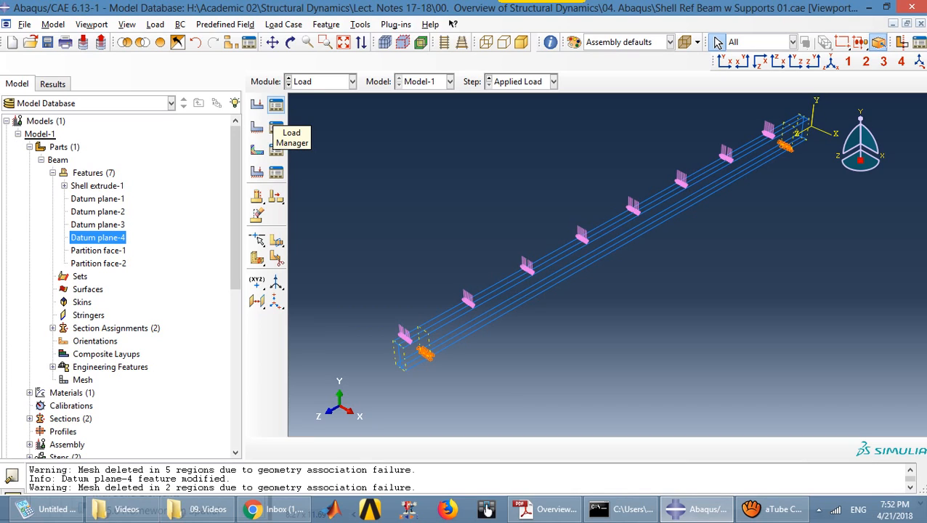
pyautogui.click(554, 81)
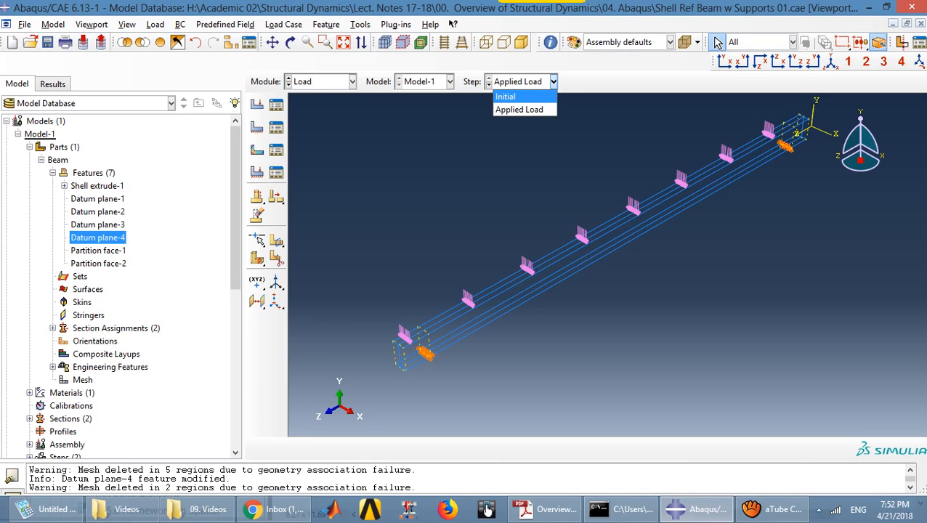
pyautogui.click(521, 97)
# Edit the Hinges boundary condition and reassign its region to the two bottom flange bearing faces at the beam's near end.
pyautogui.click(276, 127)
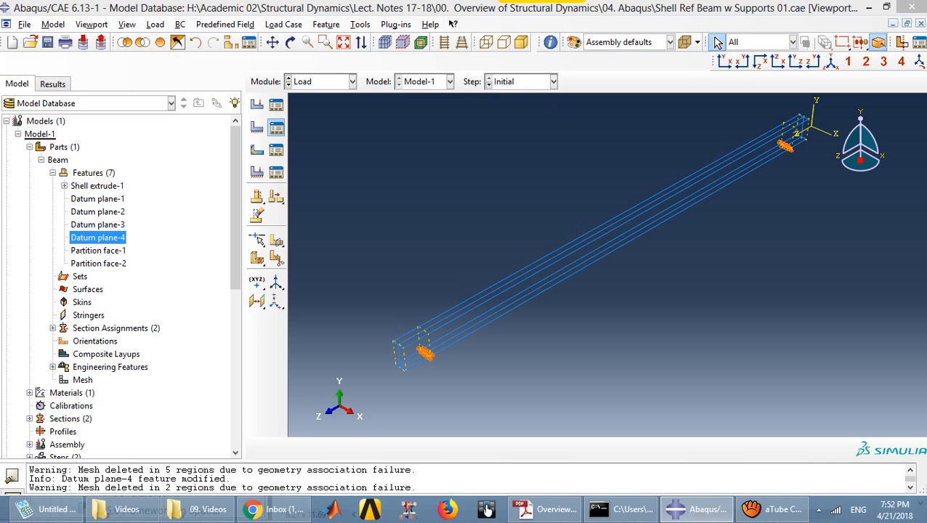
pyautogui.click(105, 149)
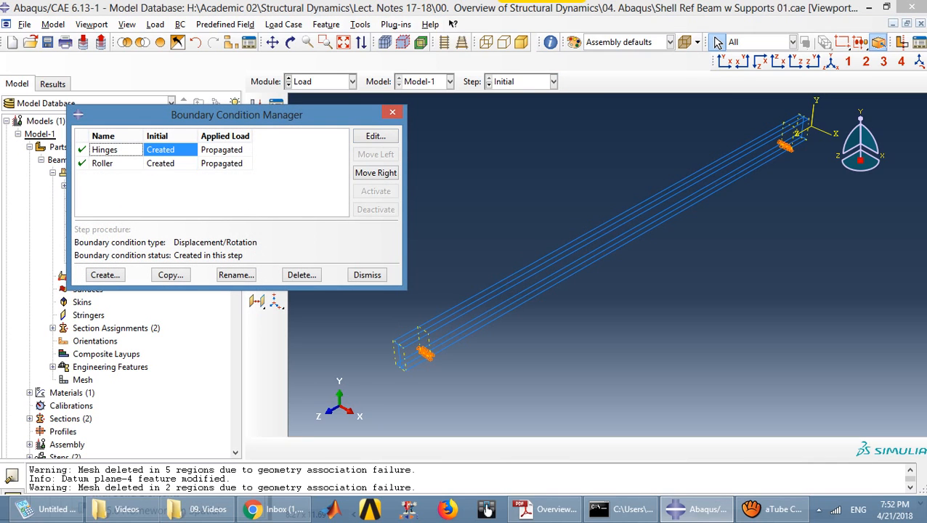
pyautogui.click(376, 136)
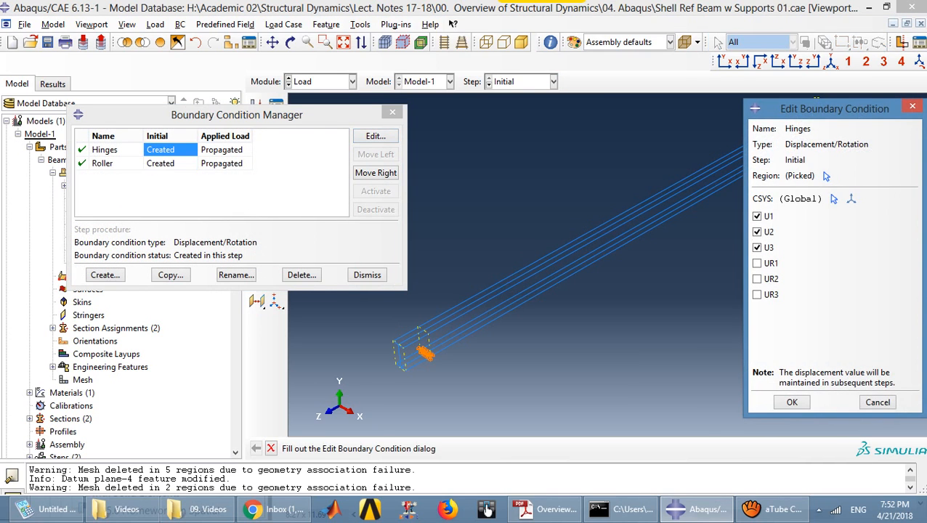
pyautogui.click(826, 176)
pyautogui.scroll(-12, 390, 387)
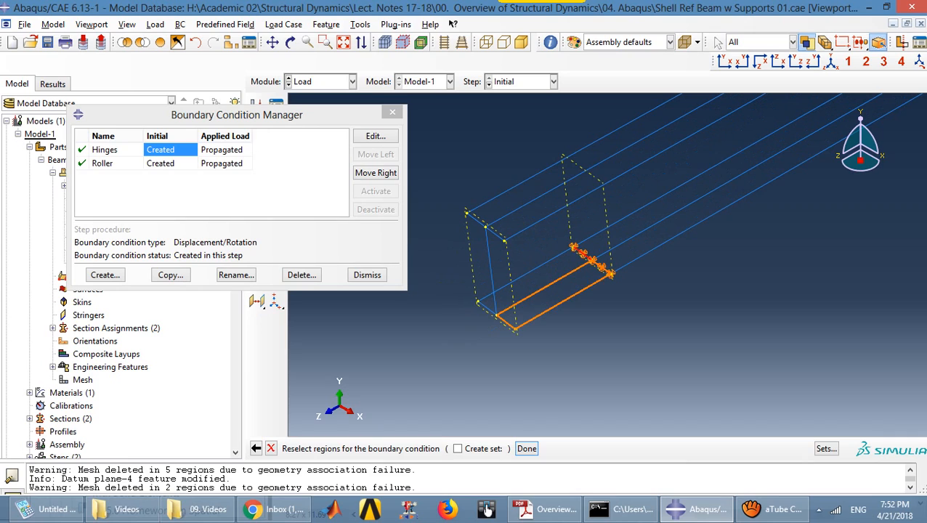
pyautogui.click(554, 295)
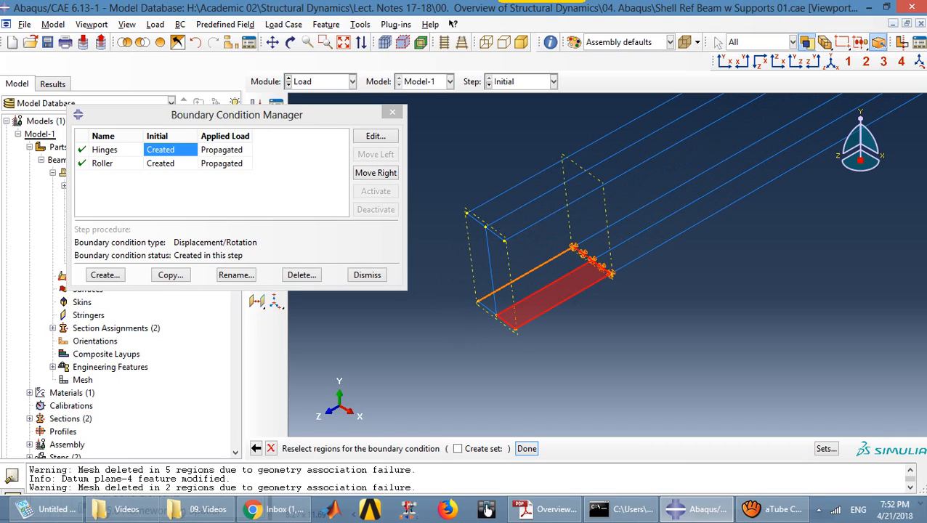
pyautogui.keyDown('shift'); pyautogui.click(534, 281); pyautogui.keyUp('shift')
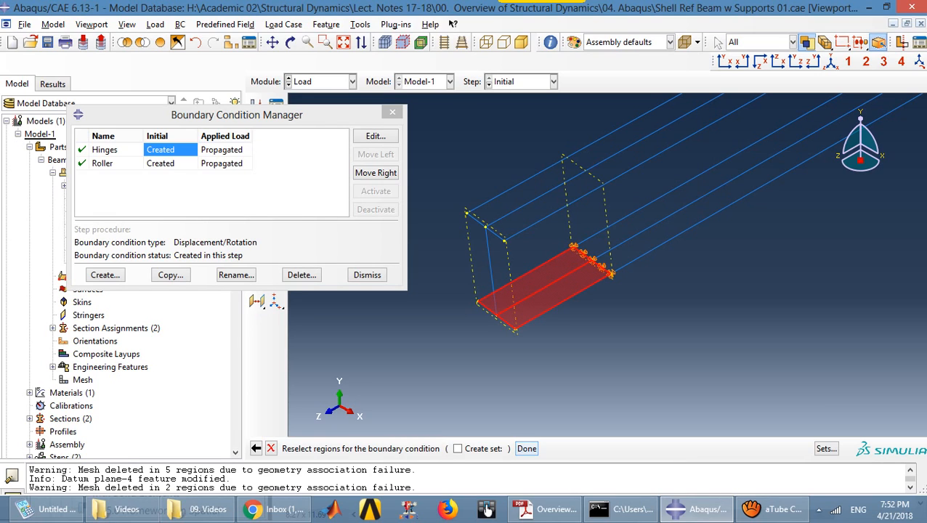
pyautogui.click(527, 449)
pyautogui.press('Return')
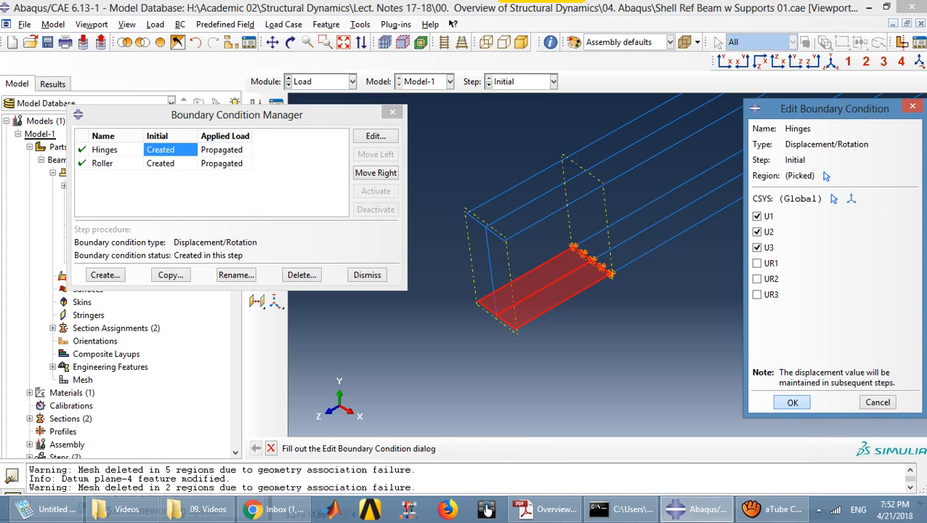
# Examine the Hinges support symbols on the near-end bearing area and the Roller support at the beam's far end.
pyautogui.scroll(2, 379, 339)
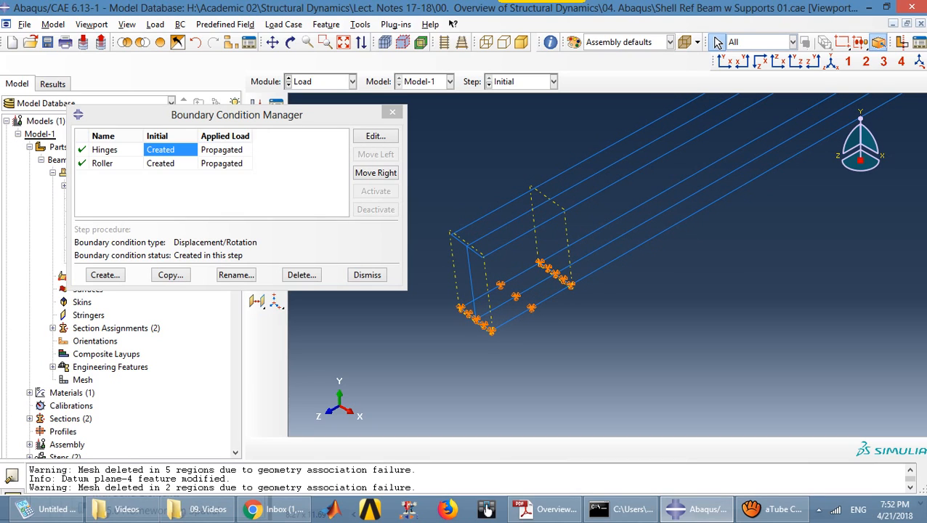
pyautogui.scroll(-6, 553, 293)
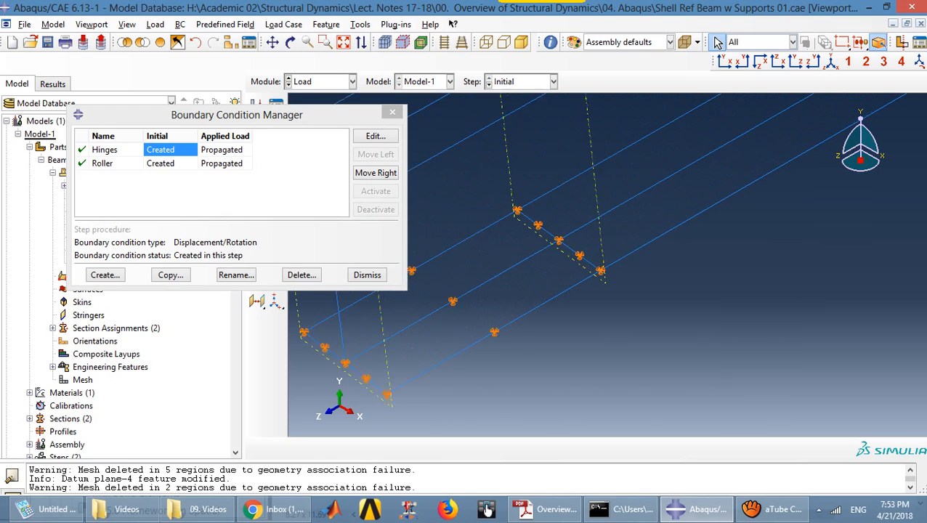
pyautogui.scroll(-3, 561, 283)
pyautogui.scroll(5, 546, 312)
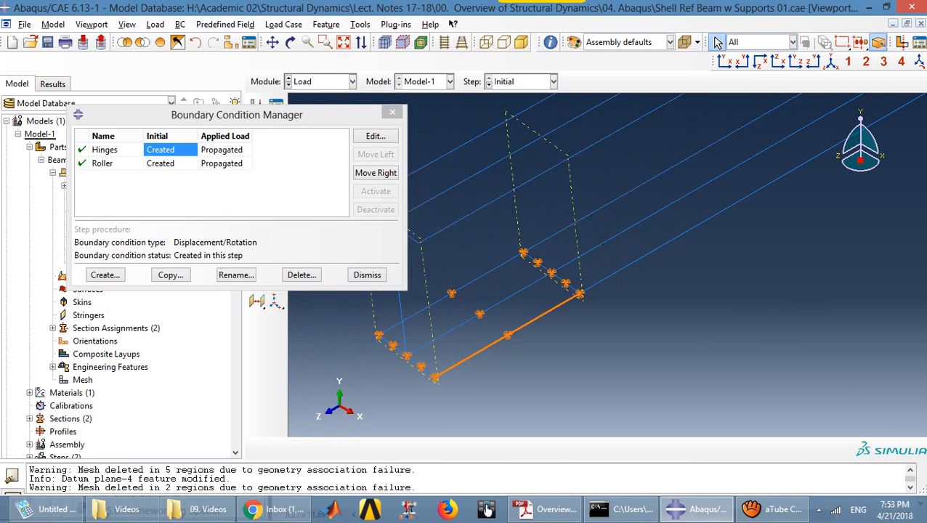
pyautogui.scroll(4, 550, 311)
pyautogui.click(107, 164)
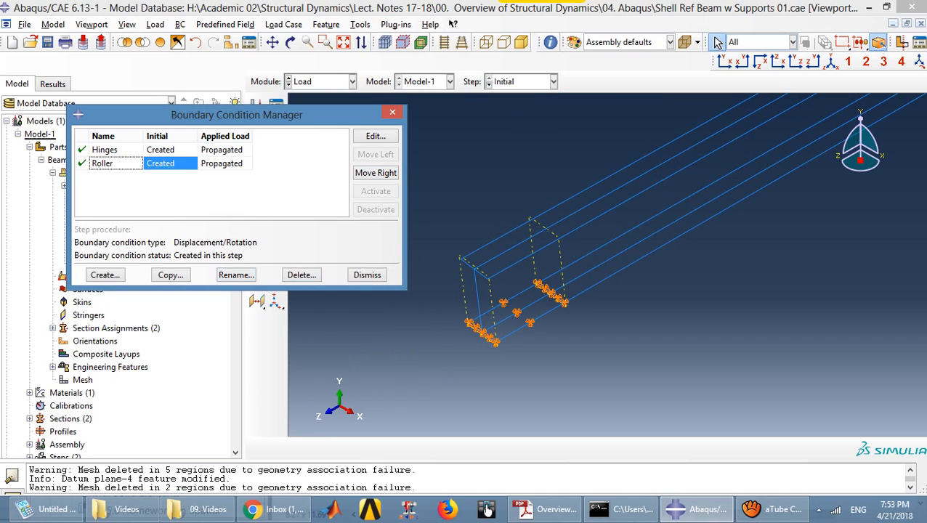
pyautogui.click(487, 510)
pyautogui.scroll(-1, 698, 316)
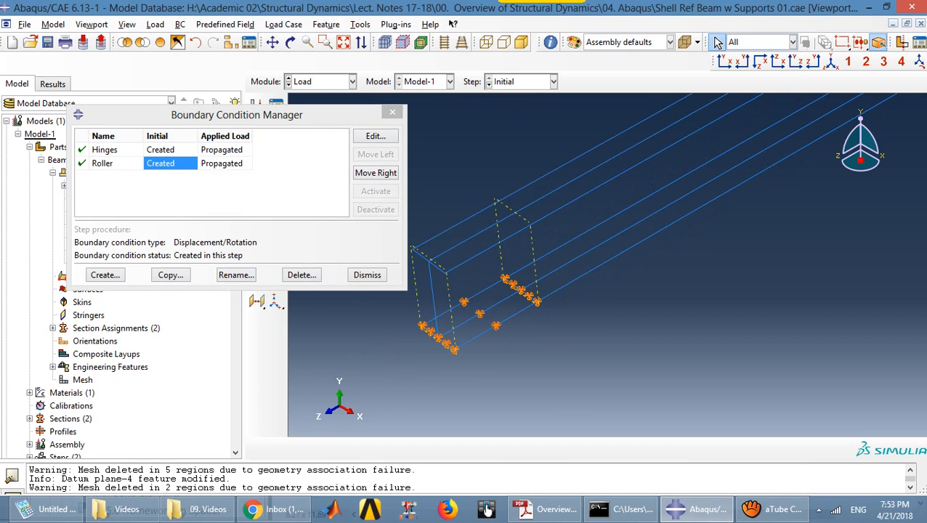
pyautogui.scroll(10, 697, 316)
pyautogui.scroll(-5, 835, 218)
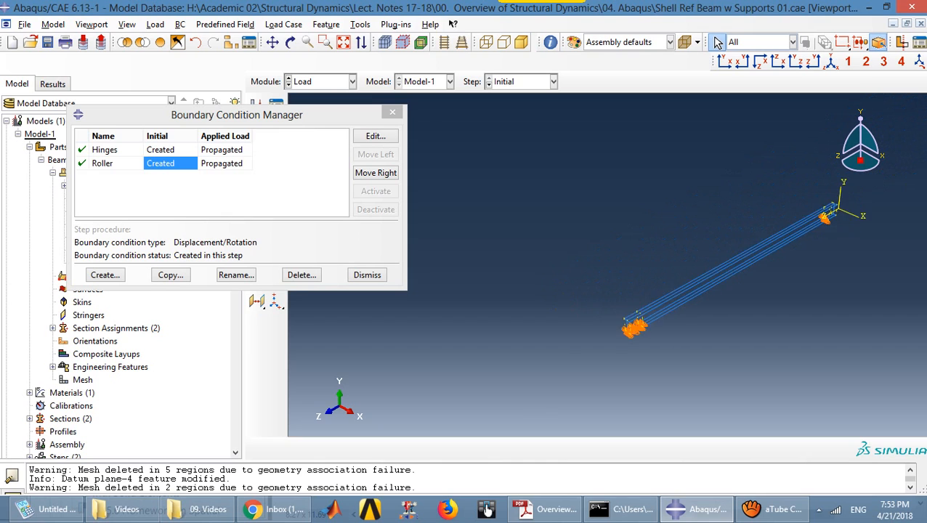
pyautogui.scroll(-8, 824, 252)
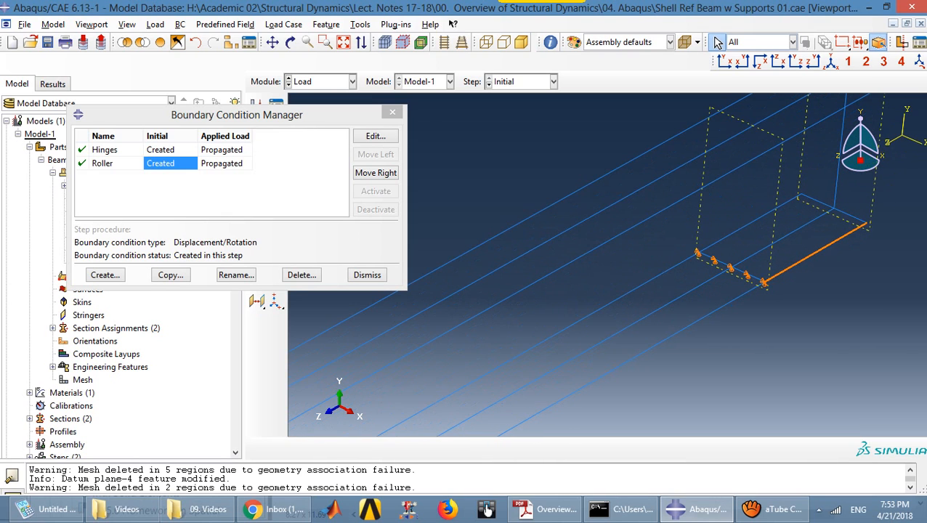
pyautogui.scroll(-6, 787, 314)
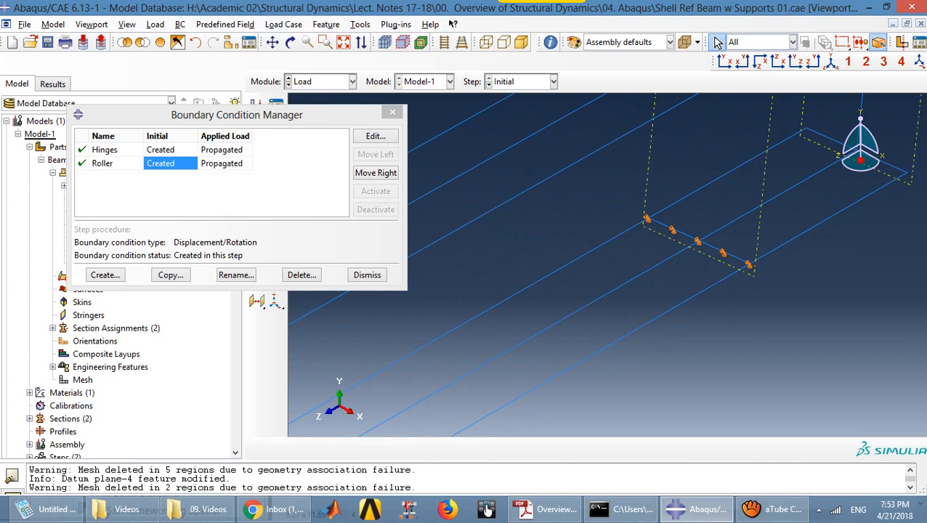
pyautogui.scroll(4, 509, 300)
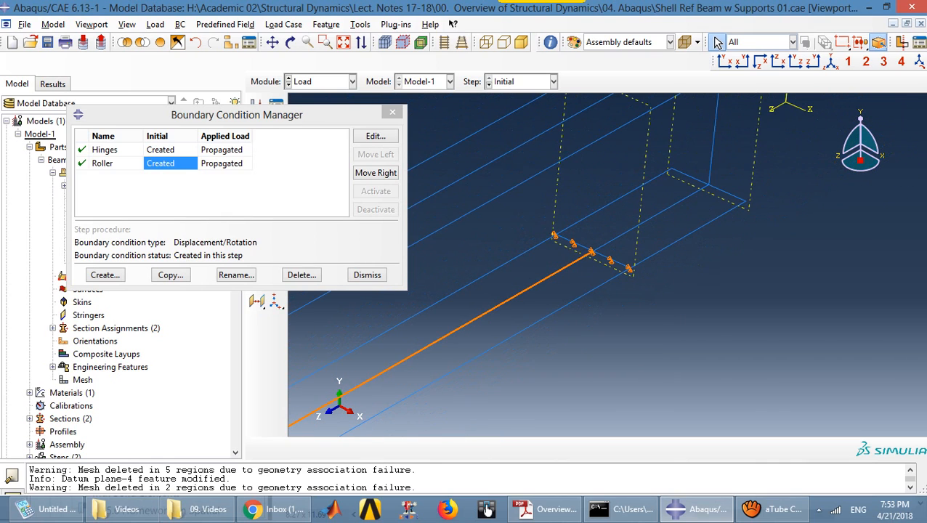
pyautogui.scroll(-2, 548, 268)
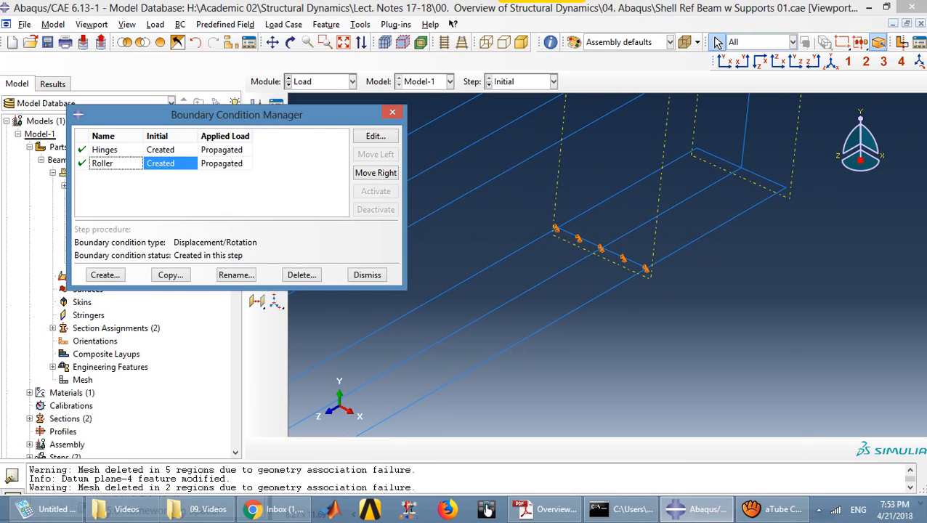
# Rename the Hinges boundary condition as Hinges Left.
pyautogui.press('Up')
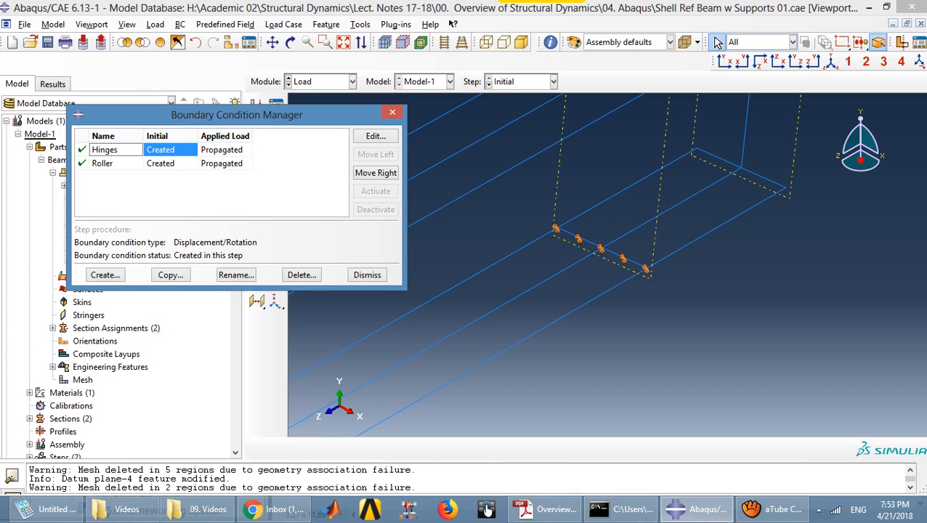
pyautogui.press('Return')
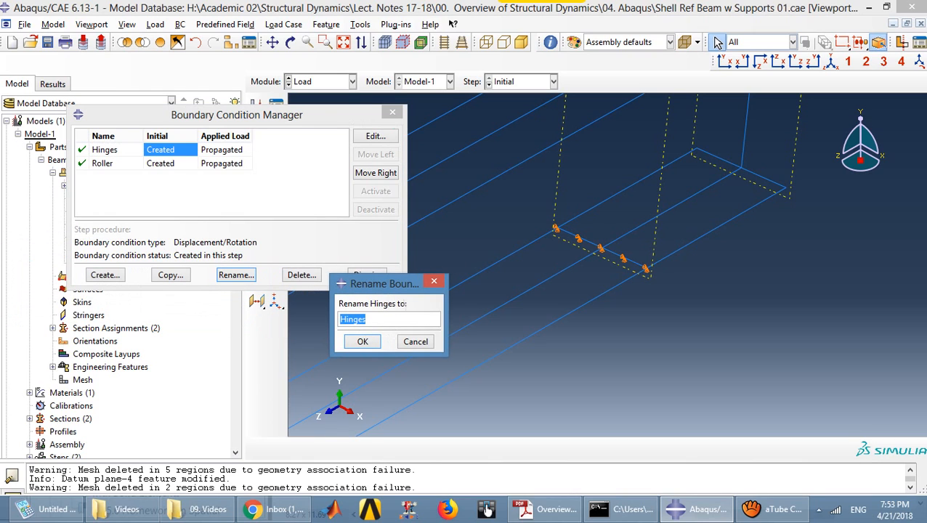
pyautogui.press('Home')
pyautogui.press('End')
pyautogui.write('Left')
pyautogui.press('Tab')
pyautogui.press('Return')
# Rename the Roller boundary condition as Hinges Right.
pyautogui.click(115, 164)
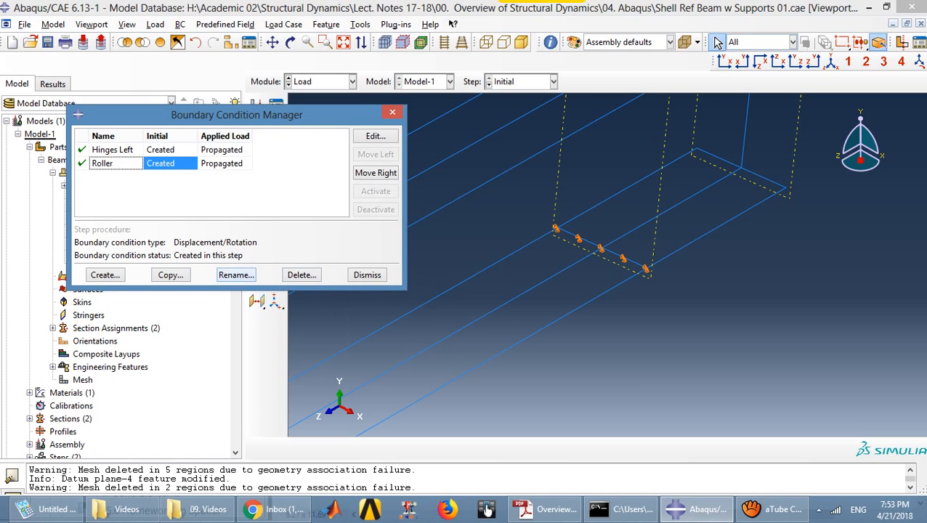
pyautogui.click(237, 275)
pyautogui.moveTo(363, 319); pyautogui.dragTo(338, 319)
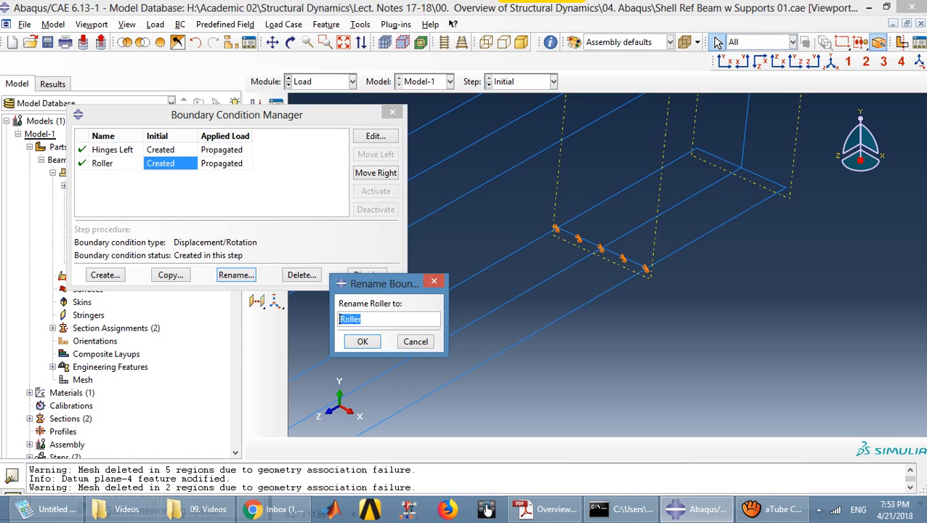
pyautogui.write('Hin')
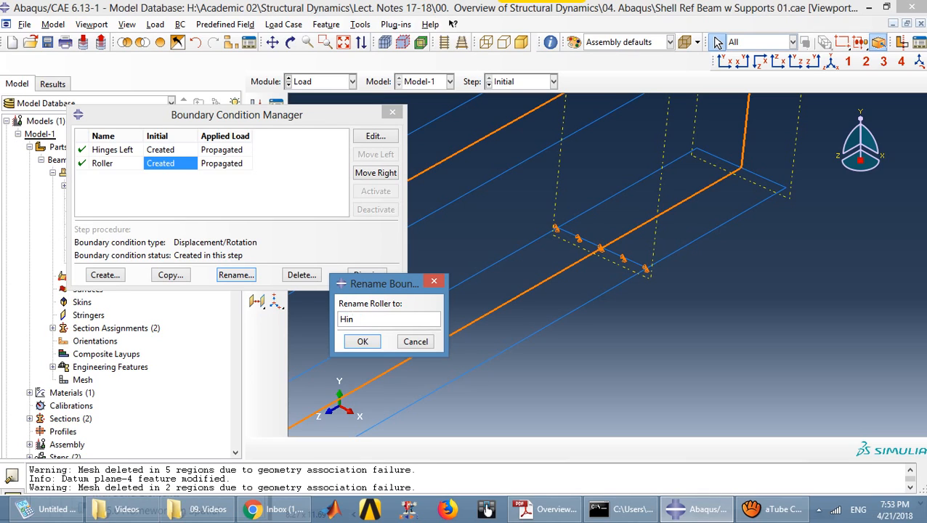
pyautogui.write('ges Right')
pyautogui.press('Return')
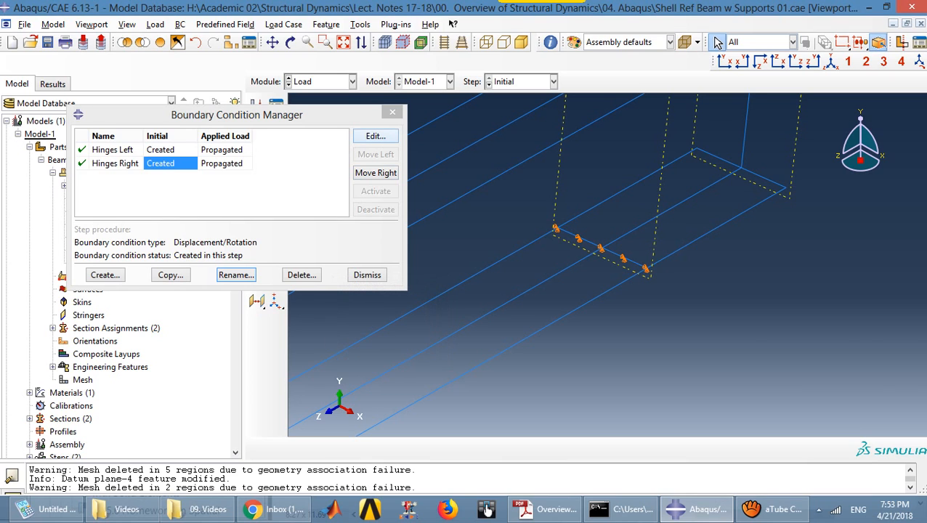
# Constrain U3 in the Hinges Right boundary condition and reselect its region with one bottom flange bearing face at the far end.
pyautogui.press('Return')
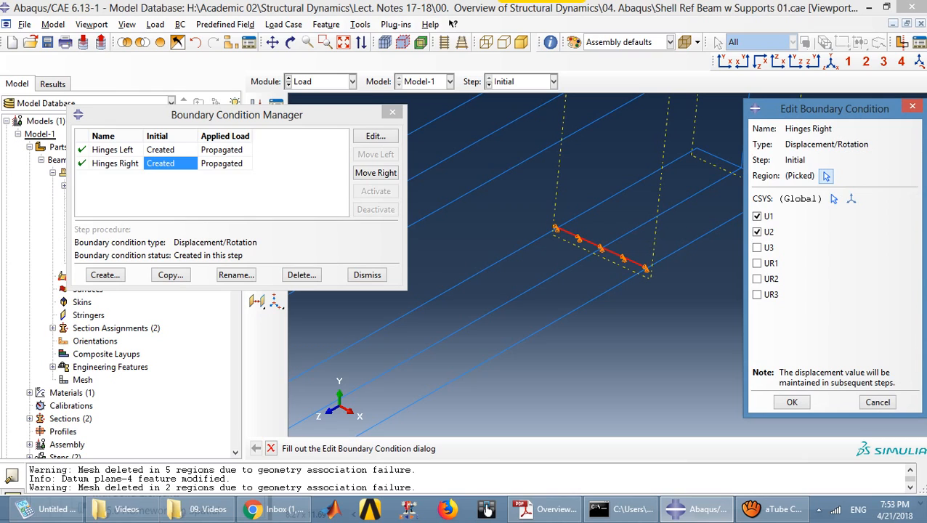
pyautogui.press('space')
pyautogui.press('space')
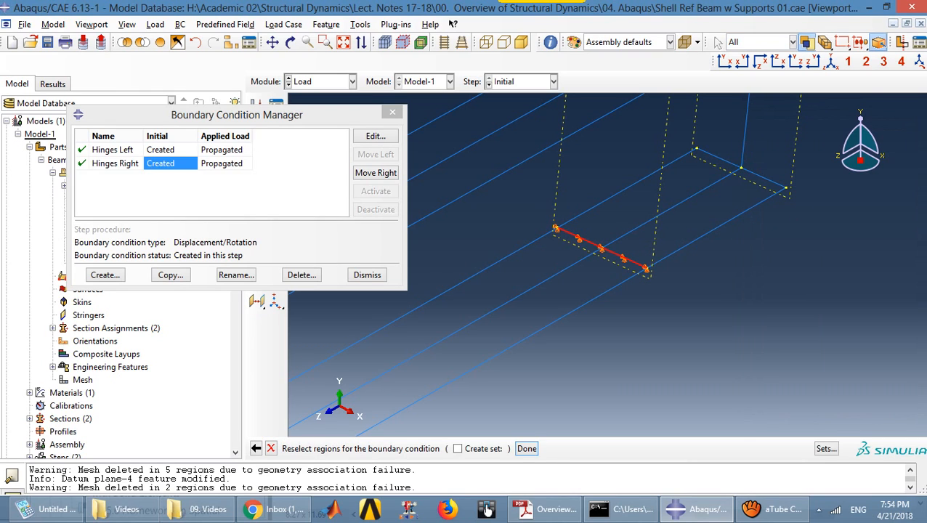
pyautogui.keyDown('shift'); pyautogui.click(694, 219); pyautogui.keyUp('shift')
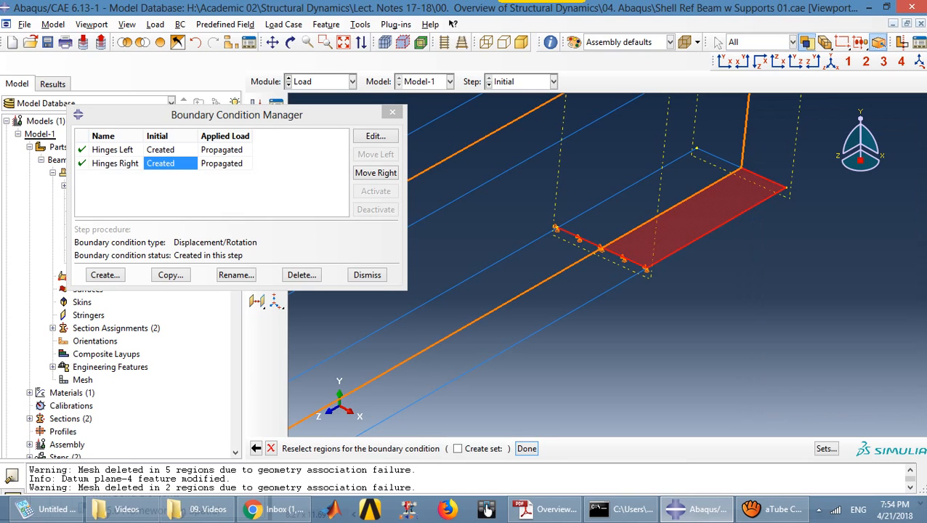
pyautogui.scroll(-1, 602, 320)
pyautogui.scroll(5, 602, 320)
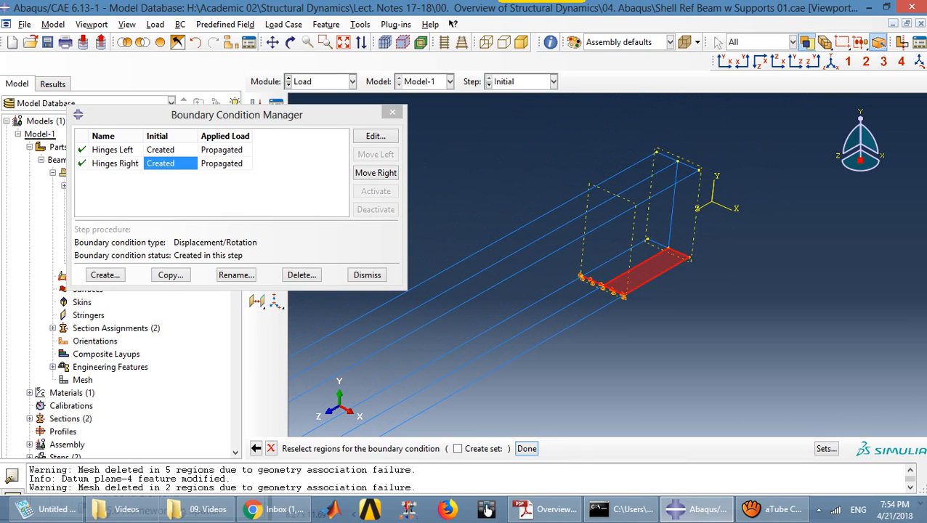
pyautogui.click(651, 290)
pyautogui.scroll(-2, 650, 290)
pyautogui.scroll(2, 648, 276)
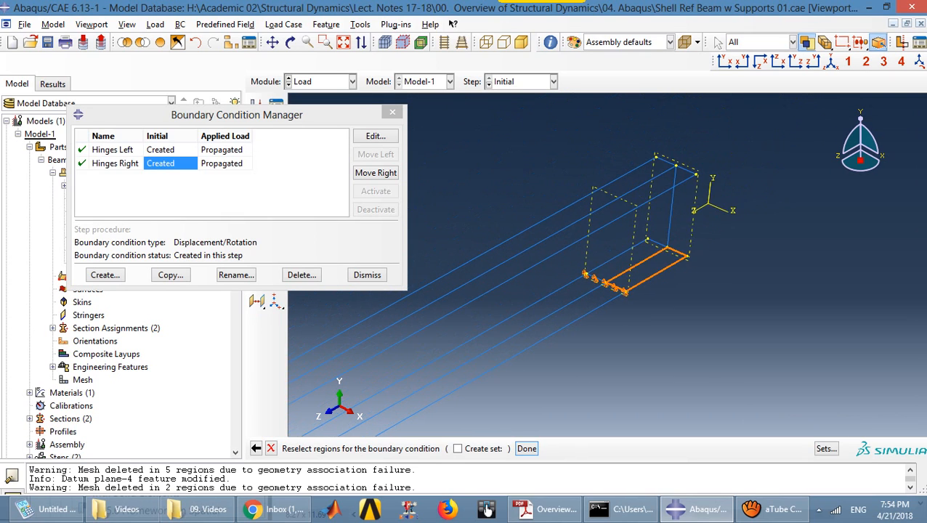
pyautogui.click(646, 269)
pyautogui.scroll(2, 705, 261)
pyautogui.scroll(-4, 734, 244)
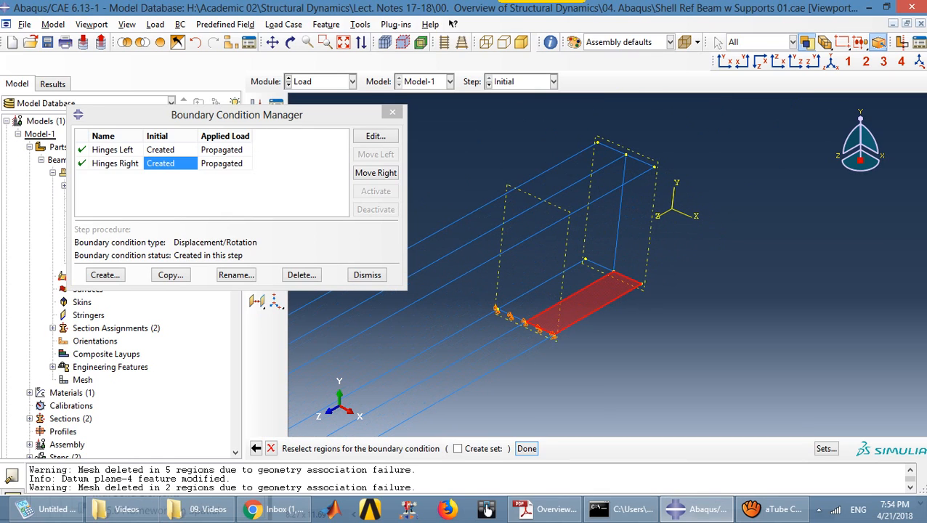
# Add the second bottom flange bearing face at the far end to the Hinges Right region and apply the edit.
pyautogui.press('F3')
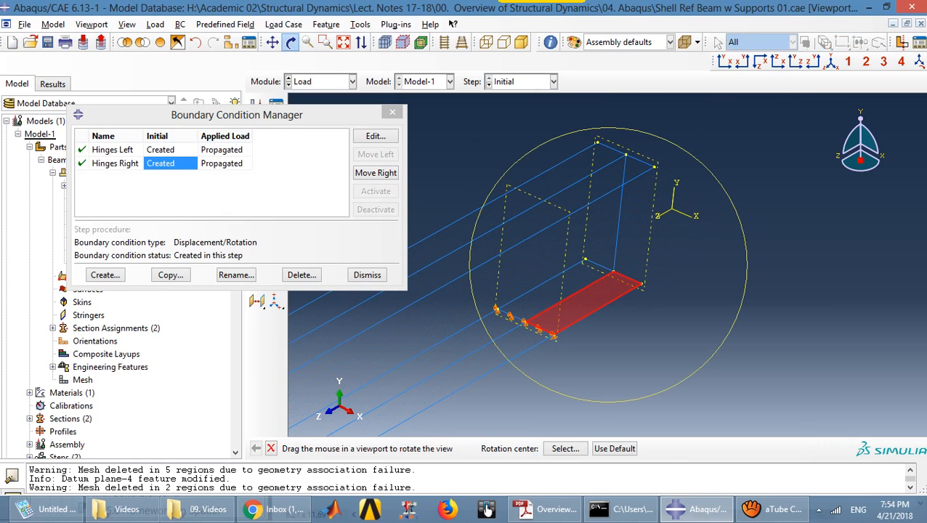
pyautogui.moveTo(747, 261); pyautogui.dragTo(597, 352)
pyautogui.scroll(3, 597, 327)
pyautogui.scroll(-4, 737, 420)
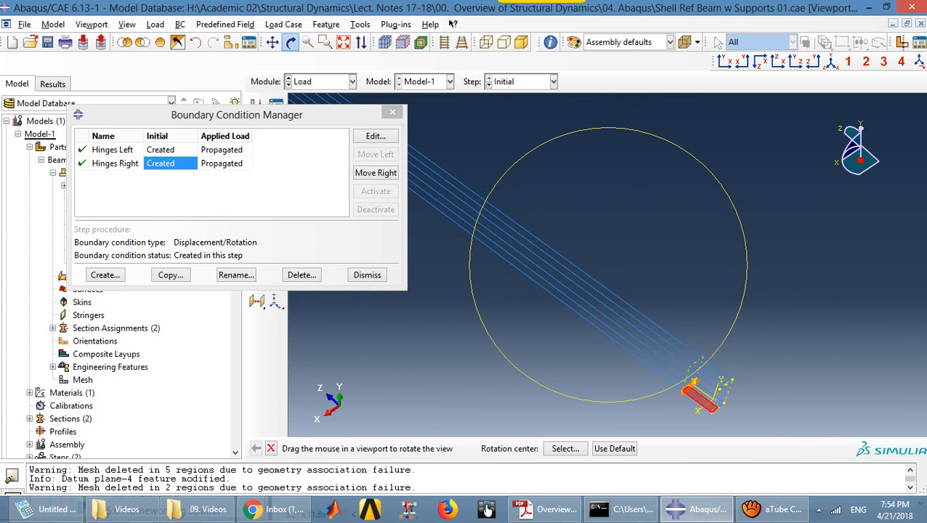
pyautogui.scroll(-3, 723, 403)
pyautogui.middleClick(723, 404)
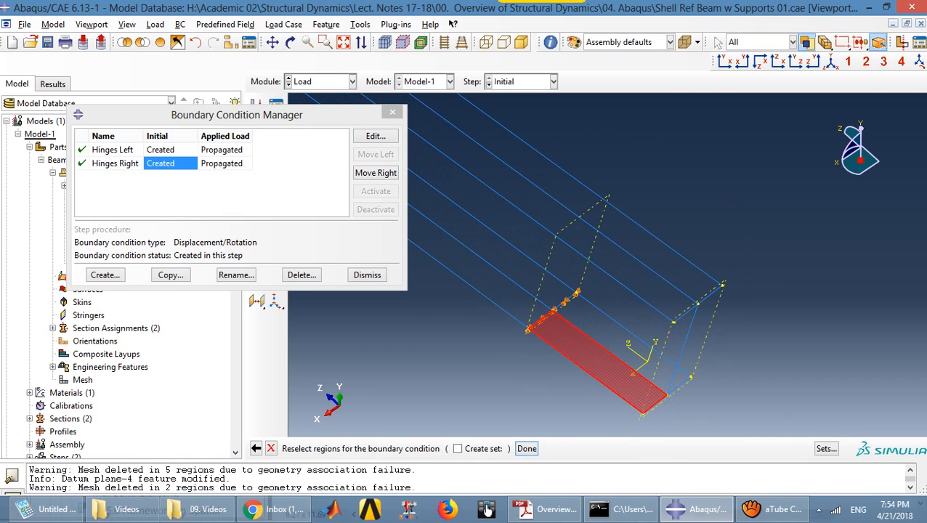
pyautogui.scroll(-2, 723, 403)
pyautogui.scroll(-1, 694, 395)
pyautogui.keyDown('shift'); pyautogui.click(634, 355); pyautogui.keyUp('shift')
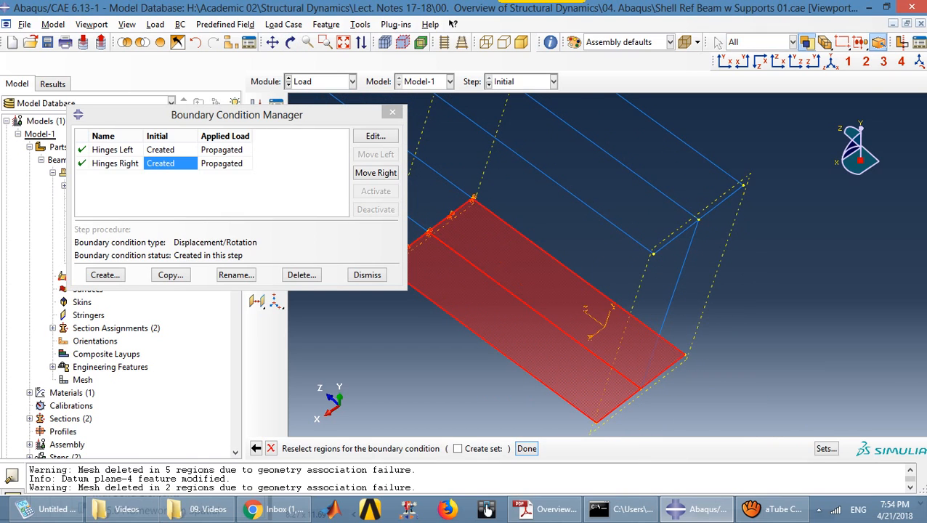
pyautogui.click(527, 448)
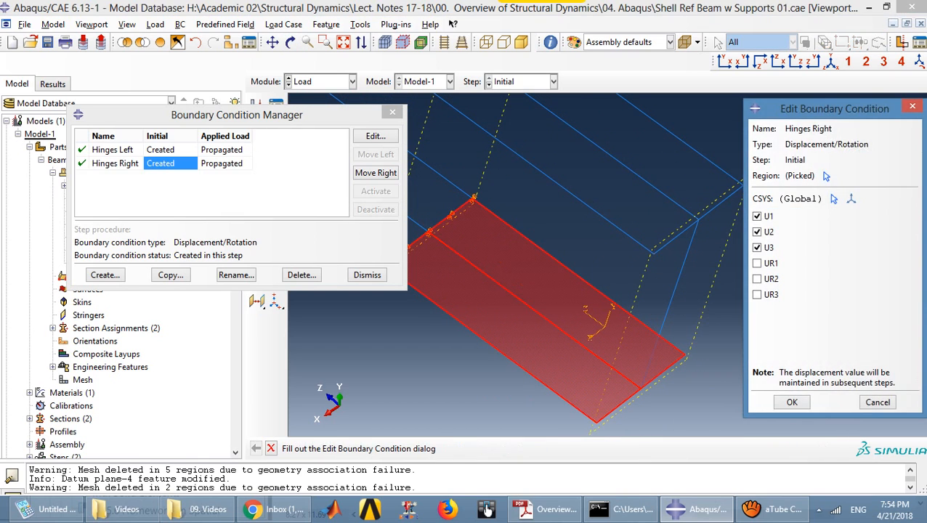
pyautogui.click(792, 402)
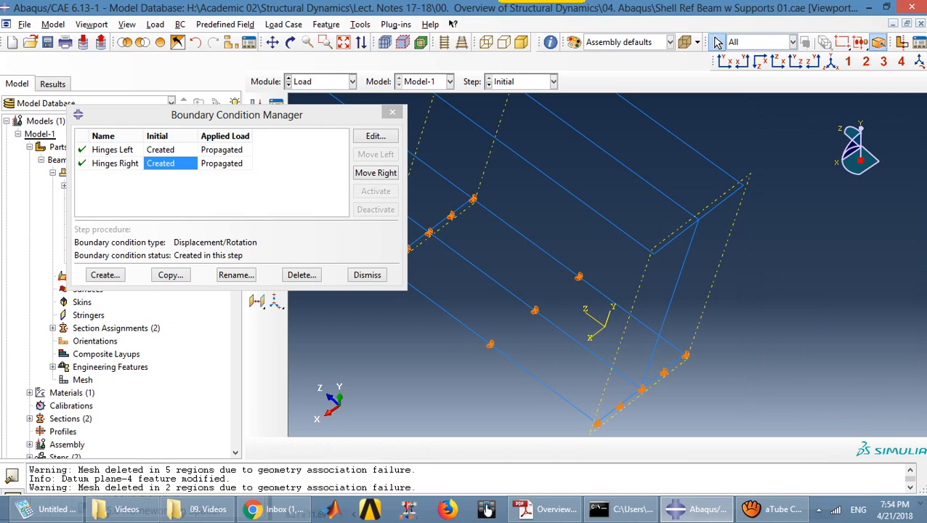
# Close the boundary condition manager, restore the isometric view of the beam, and save the model database.
pyautogui.click(392, 112)
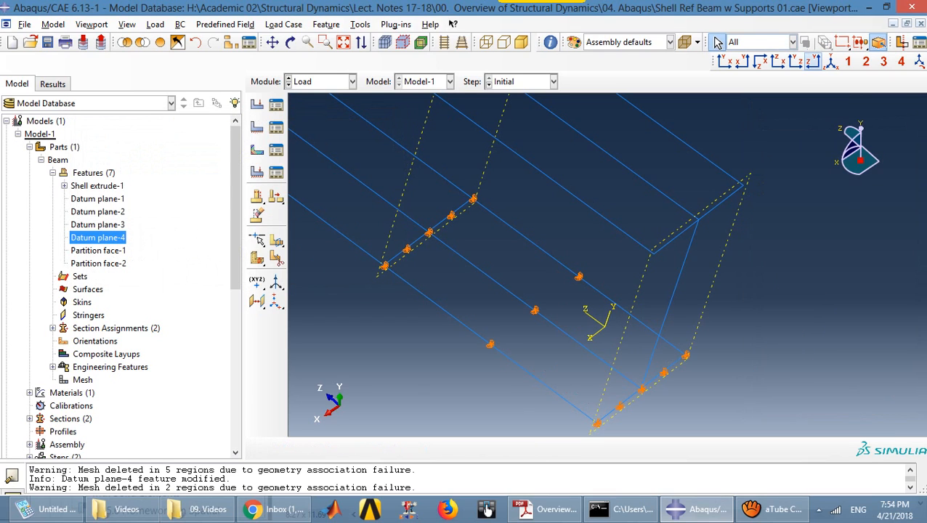
pyautogui.click(831, 62)
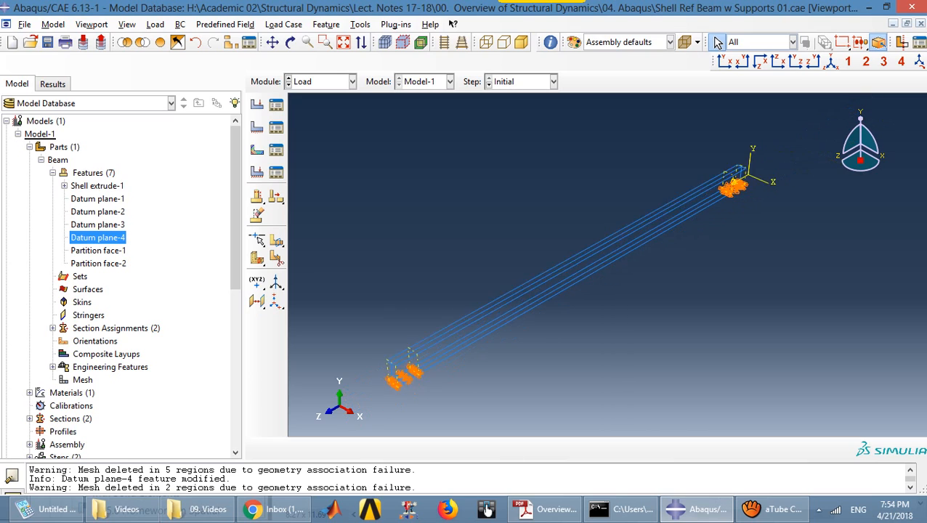
pyautogui.hotkey('ctrl', 's')
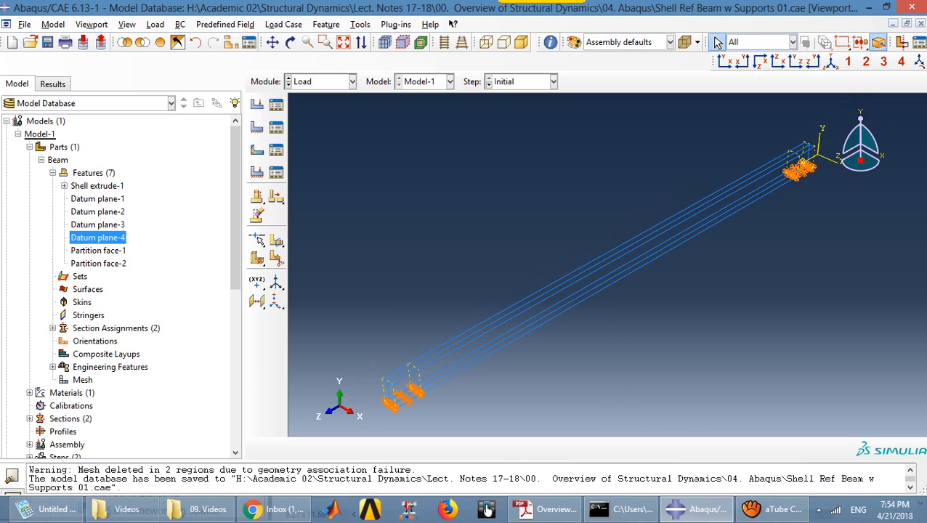
# In the Mesh module, apply a global seed size of 0.03 to the Beam part and mesh the part.
pyautogui.click(352, 81)
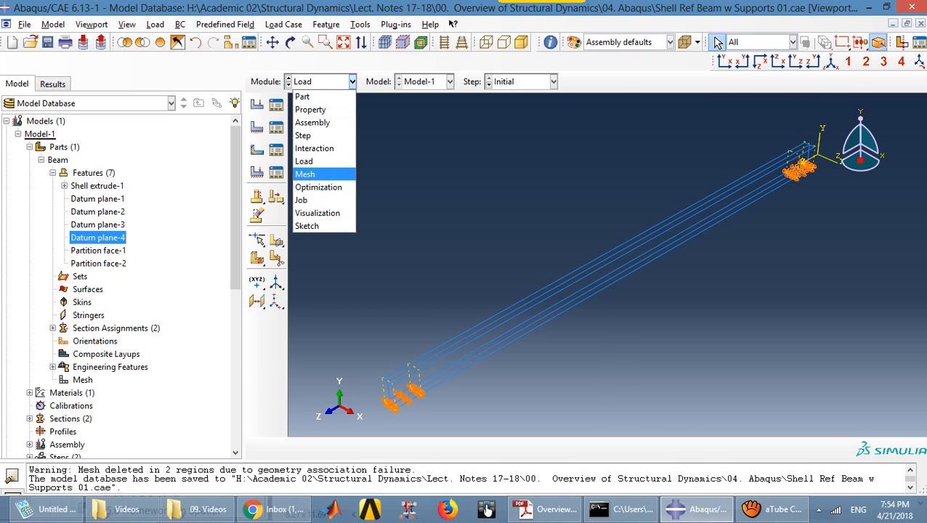
pyautogui.click(319, 173)
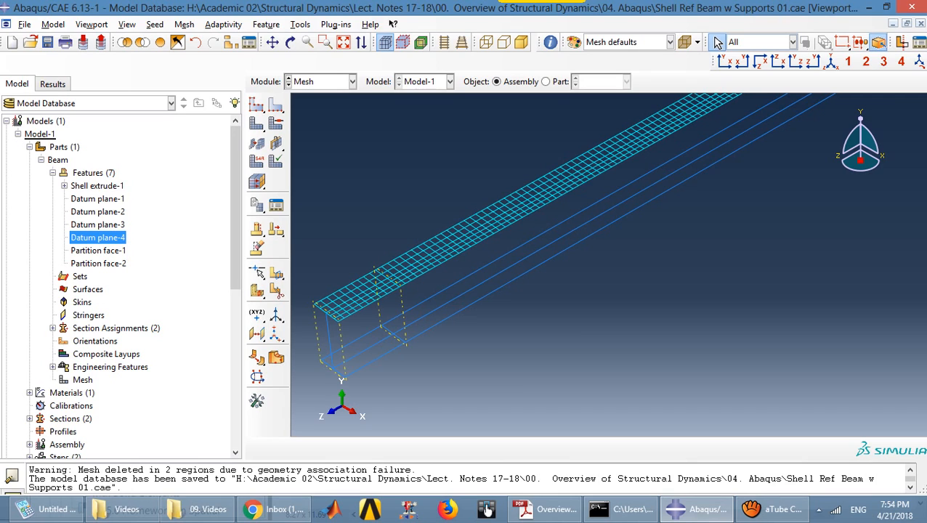
pyautogui.click(257, 106)
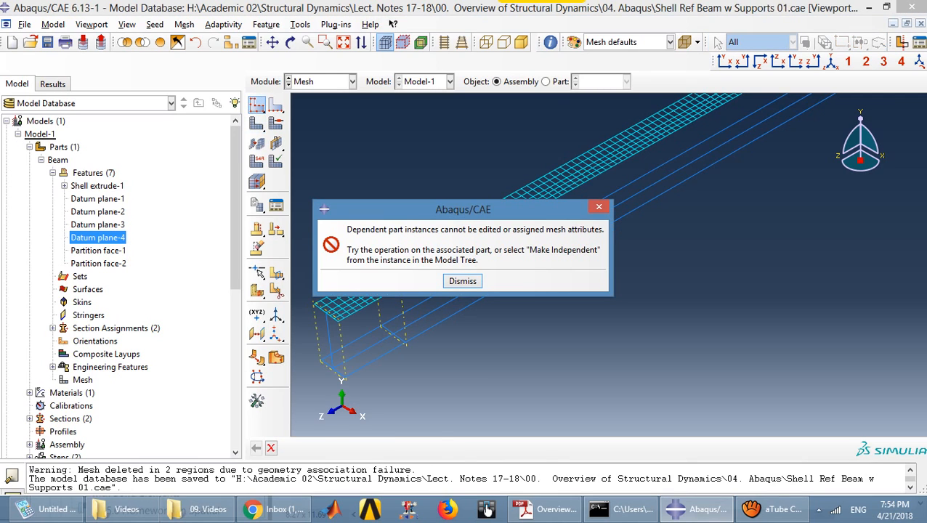
pyautogui.press('Return')
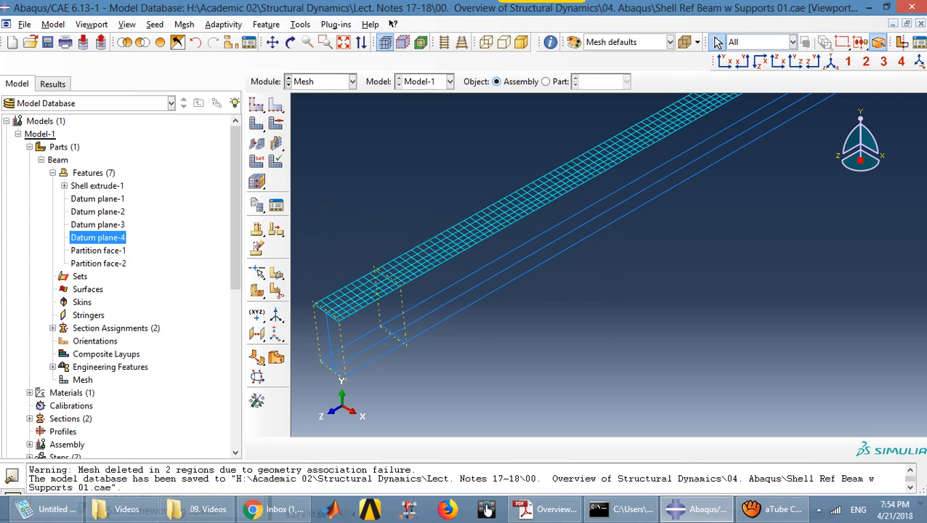
pyautogui.click(546, 82)
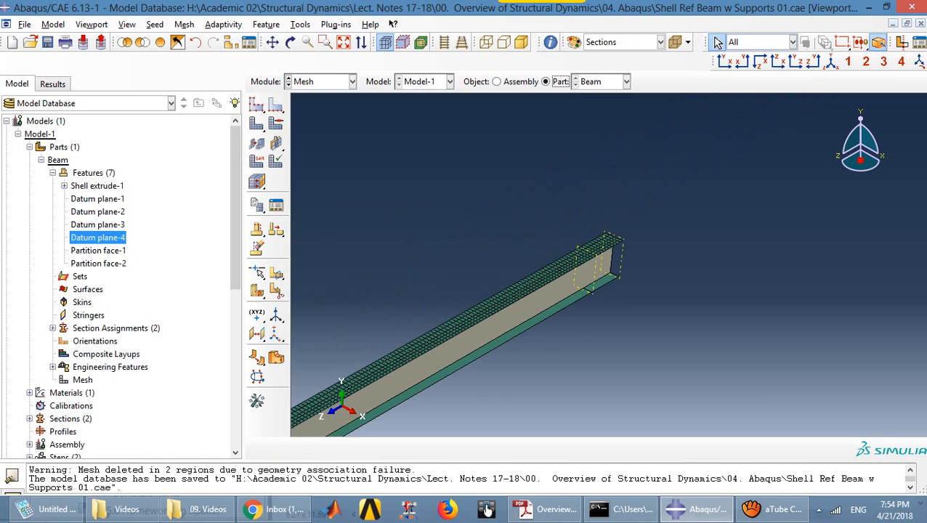
pyautogui.click(256, 105)
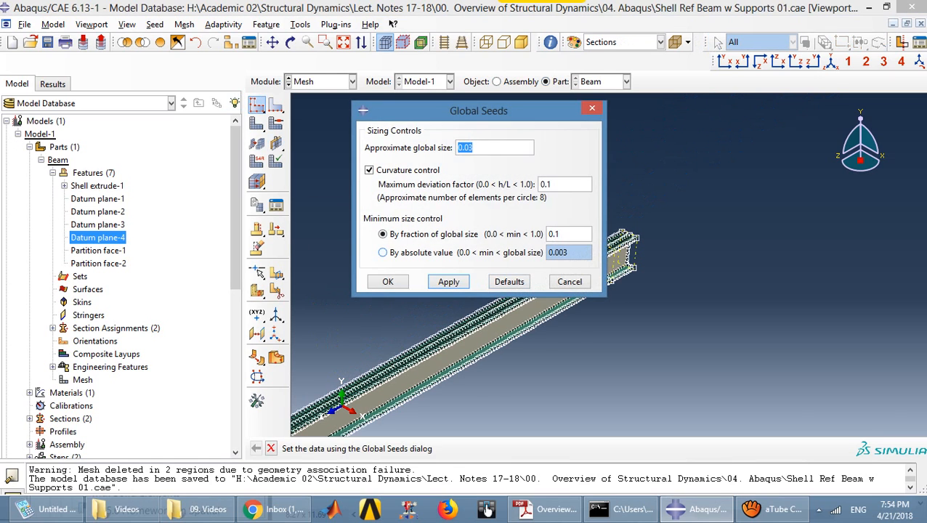
pyautogui.click(448, 282)
pyautogui.click(388, 282)
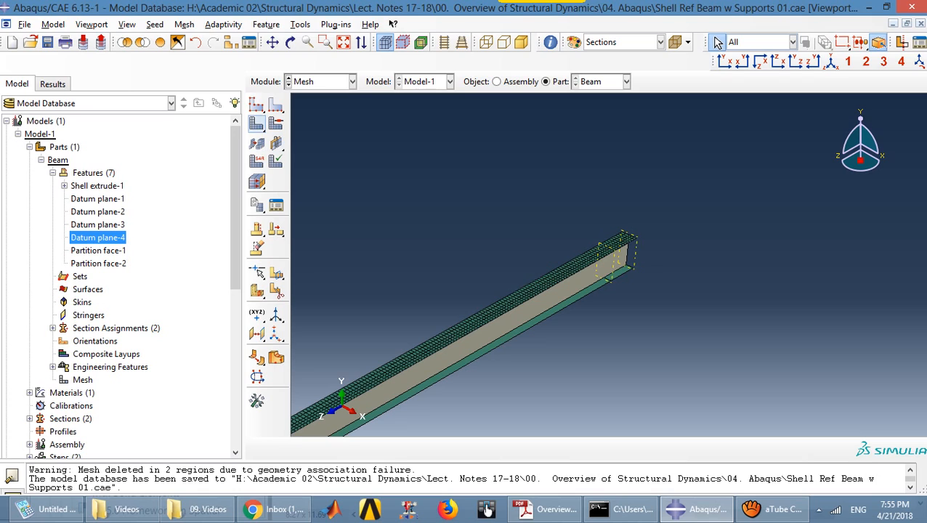
pyautogui.click(257, 124)
pyautogui.click(371, 448)
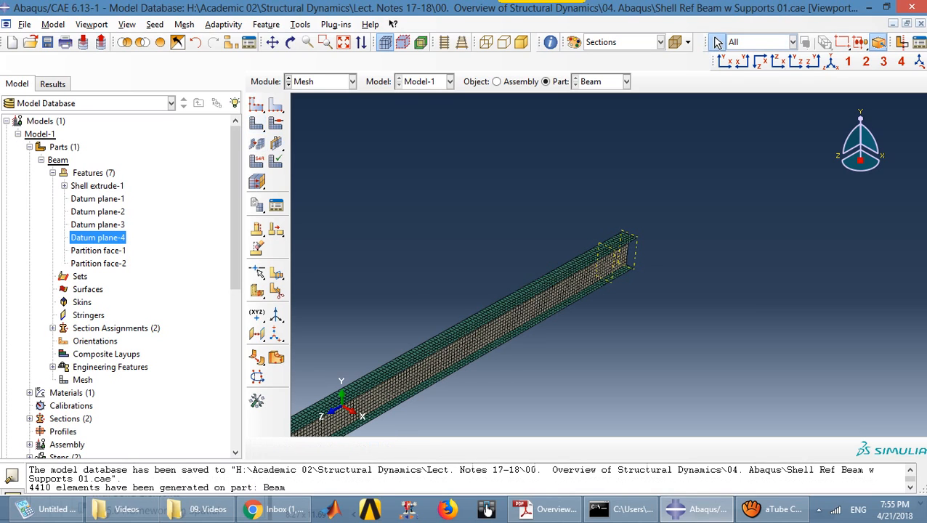
# In the Job module, rename the Beam_wo_Supports job as Beam_w_Supports and submit it for analysis.
pyautogui.click(352, 81)
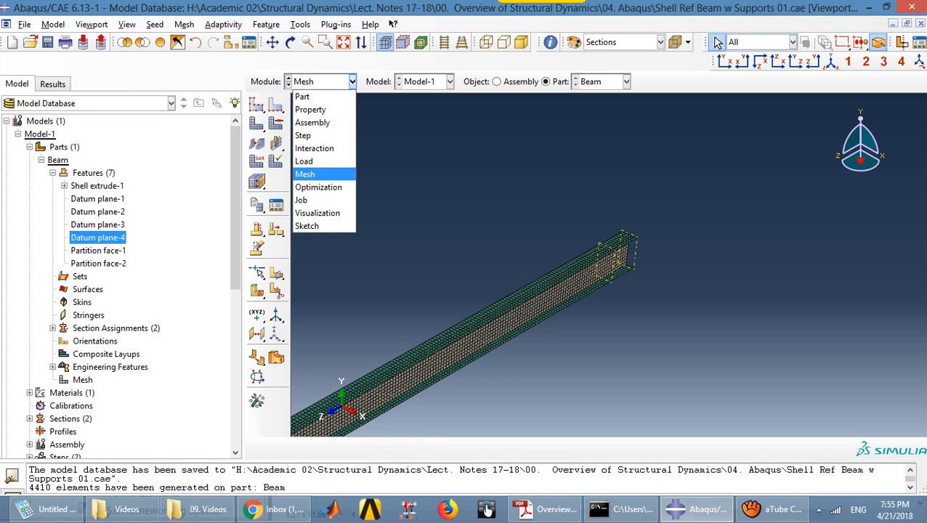
pyautogui.click(319, 199)
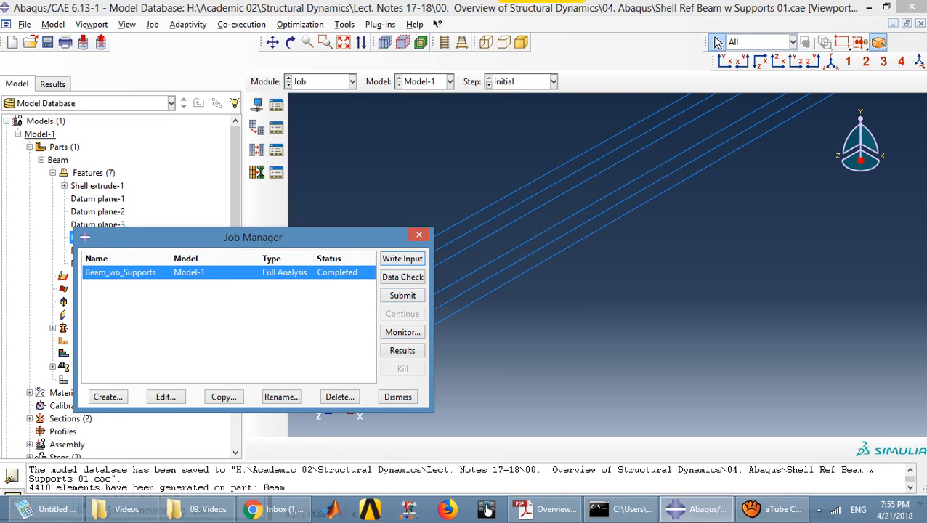
pyautogui.click(282, 397)
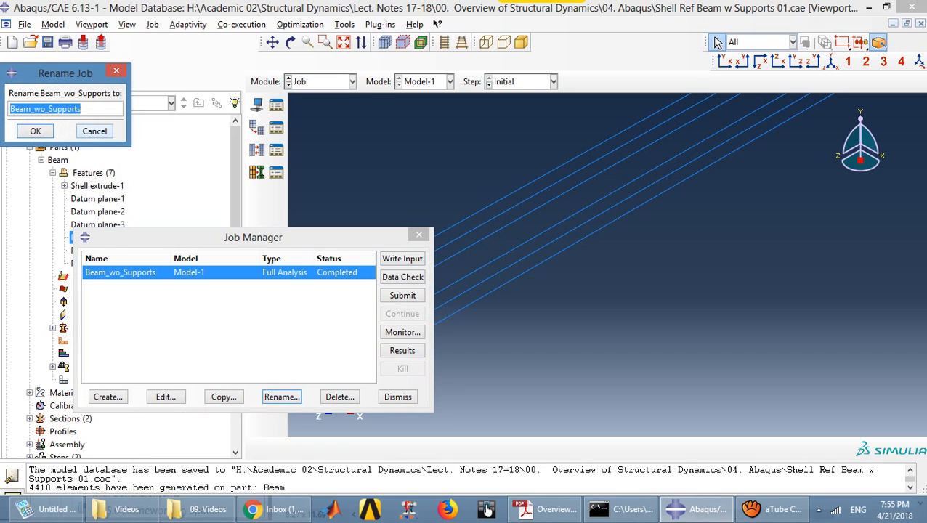
pyautogui.click(44, 109)
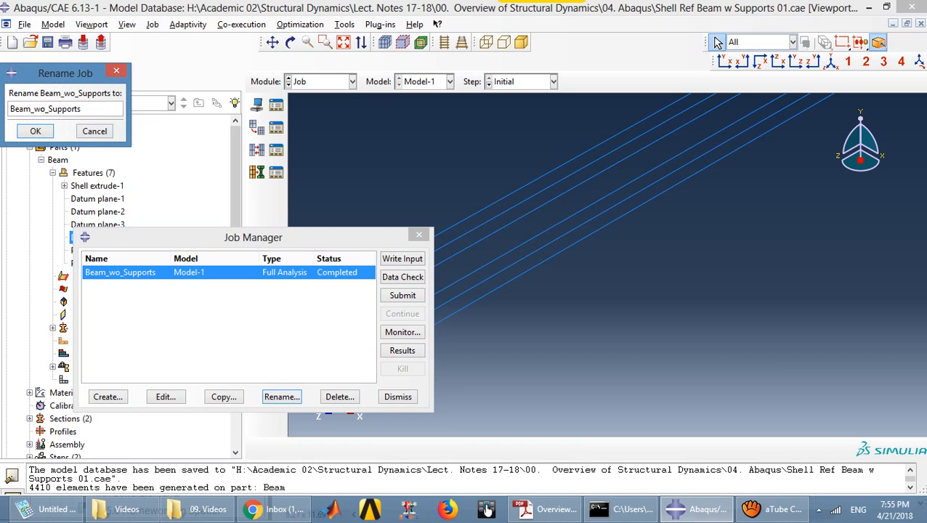
pyautogui.press('BackSpace')
pyautogui.click(34, 131)
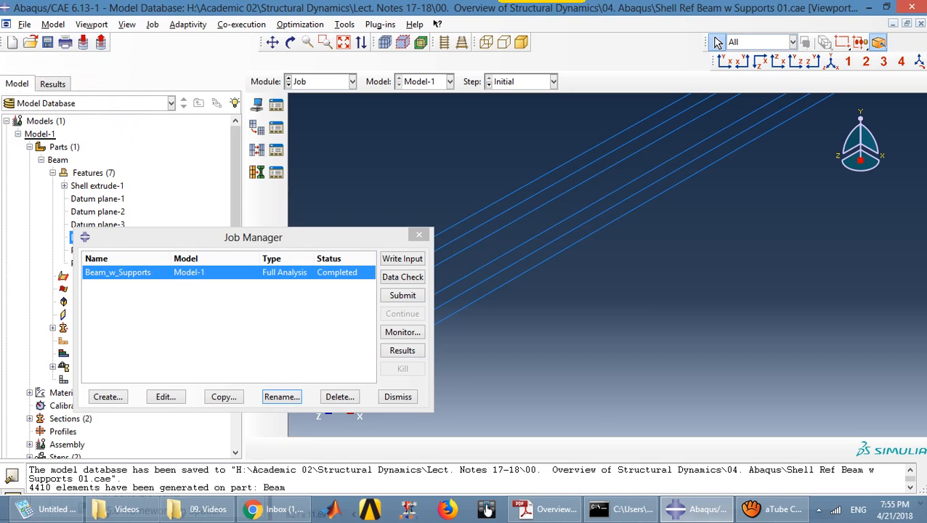
pyautogui.moveTo(85, 237); pyautogui.dragTo(331, 240)
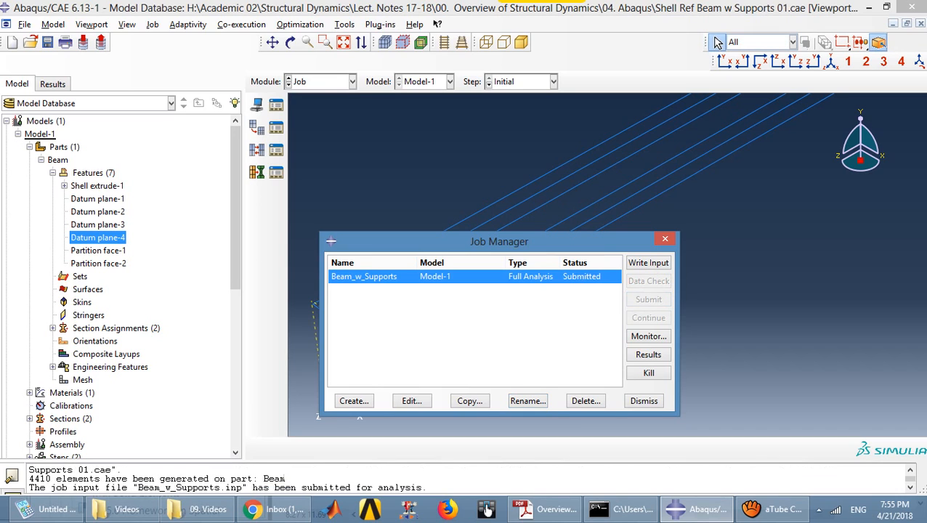
pyautogui.moveTo(759, 510)
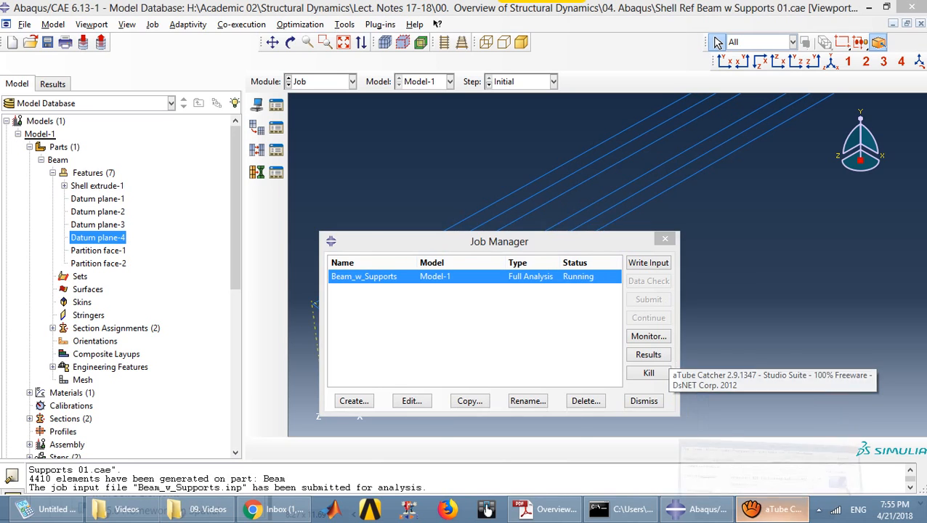
pyautogui.click(772, 440)
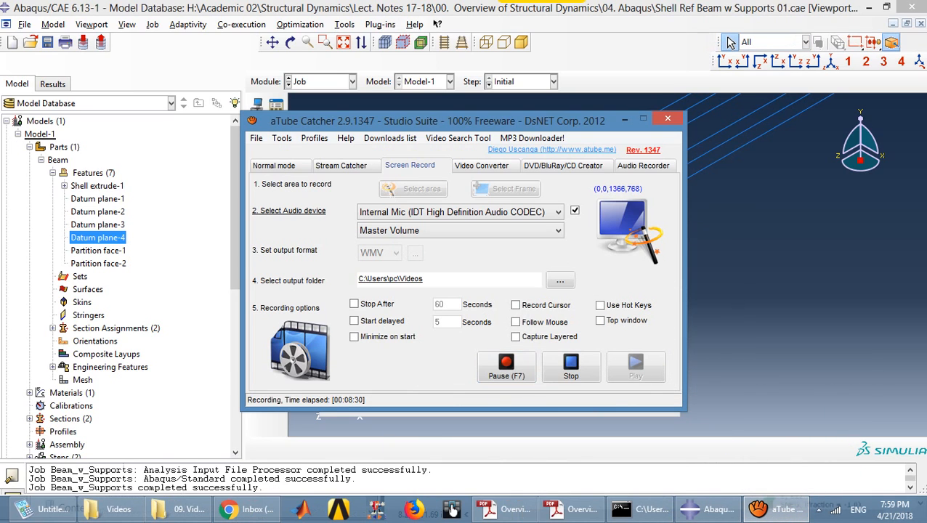
pyautogui.click(624, 118)
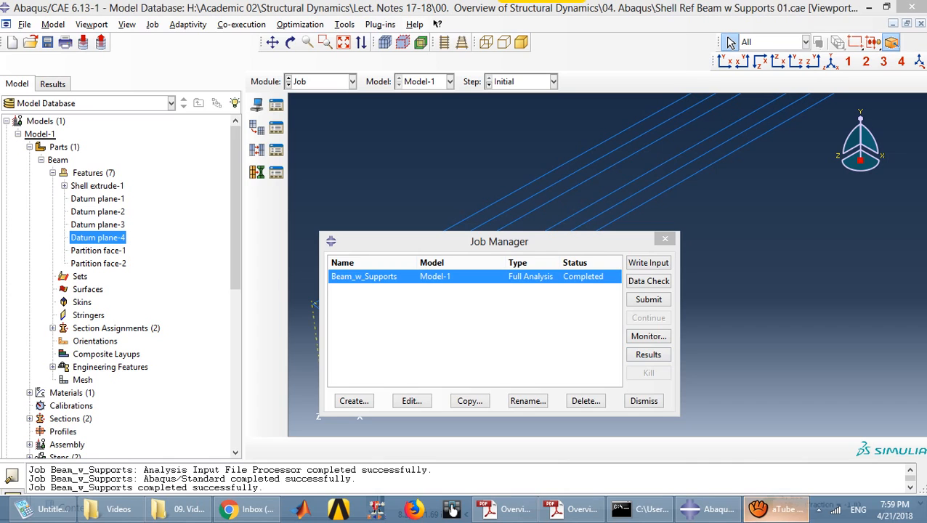
pyautogui.click(776, 510)
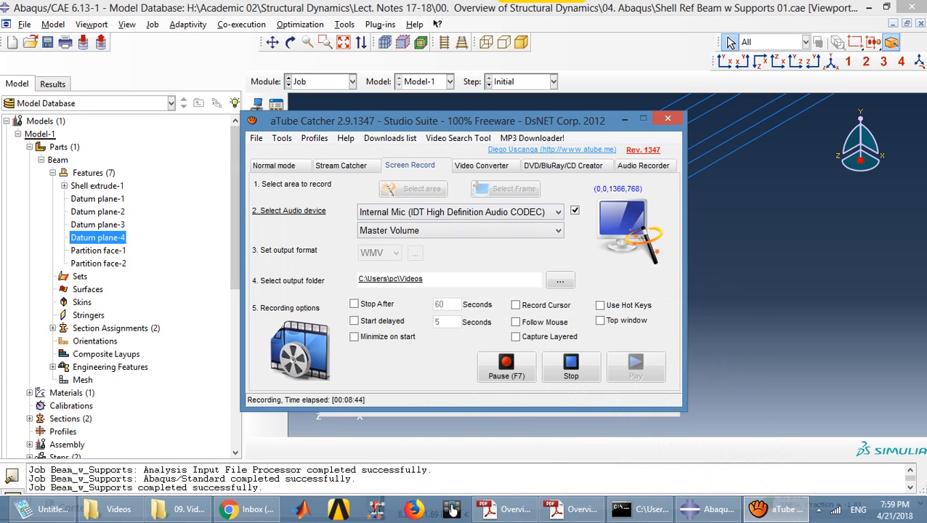
pyautogui.click(624, 119)
# Open the results of the Beam_w_Supports job and contour the U2 component of displacement on the deformed shape.
pyautogui.click(648, 354)
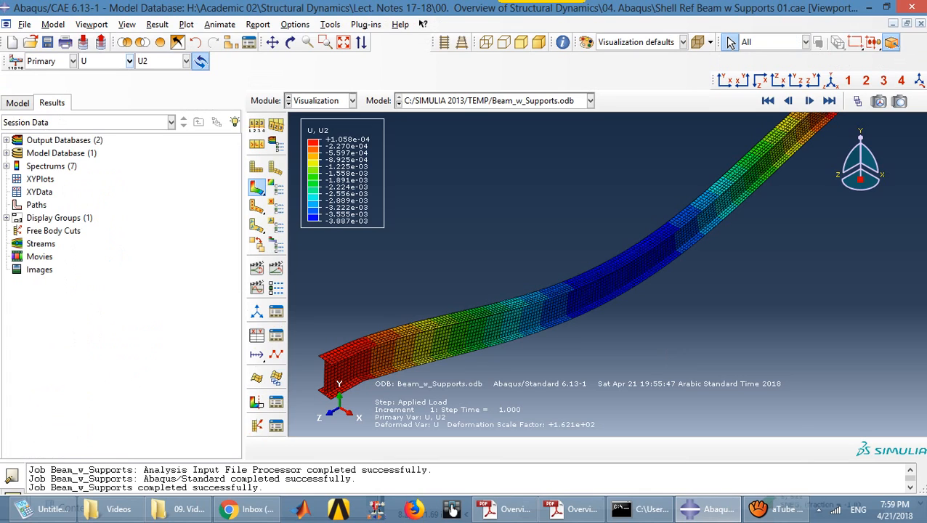
pyautogui.click(129, 61)
pyautogui.click(102, 205)
pyautogui.click(186, 62)
pyautogui.click(162, 103)
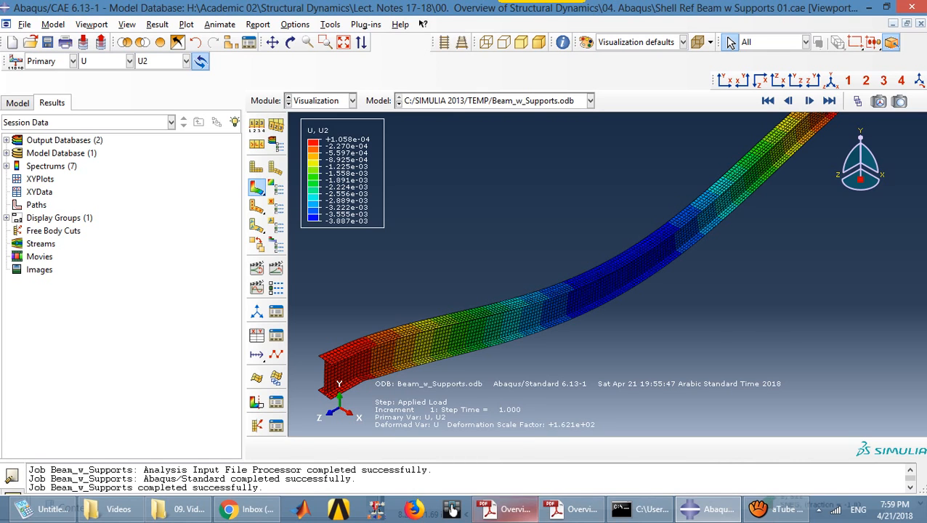
# Consult the maximum mid-span deflection calculation of Example 1.4-1 in the lecture notes PDF and return to Abaqus.
pyautogui.click(501, 509)
pyautogui.click(571, 508)
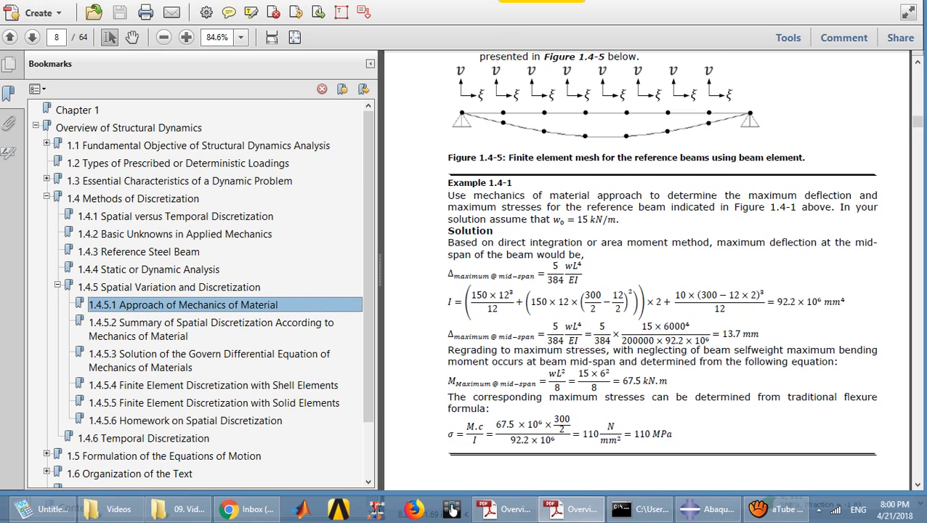
pyautogui.hotkey('alt', 'Tab')
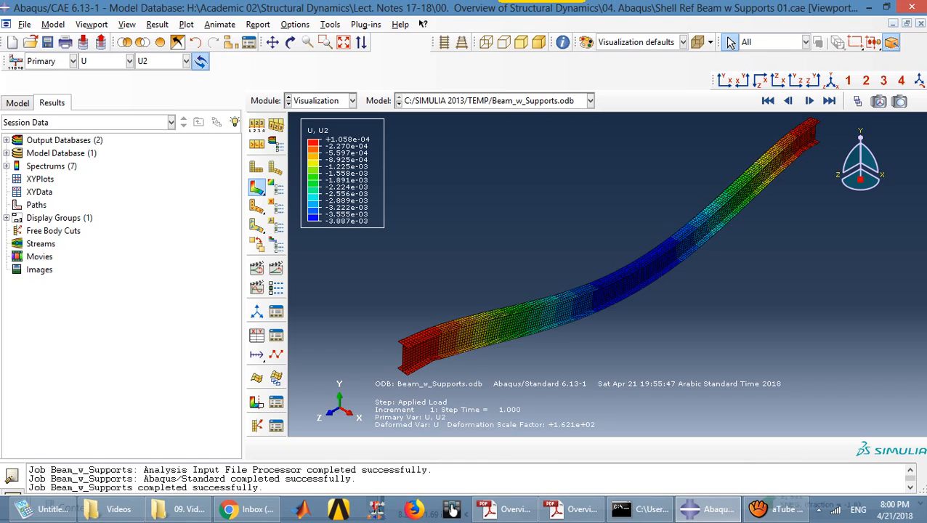
# Examine the U2 deflected shape around the beam's end bearing in isometric and side elevation views.
pyautogui.scroll(-6, 425, 373)
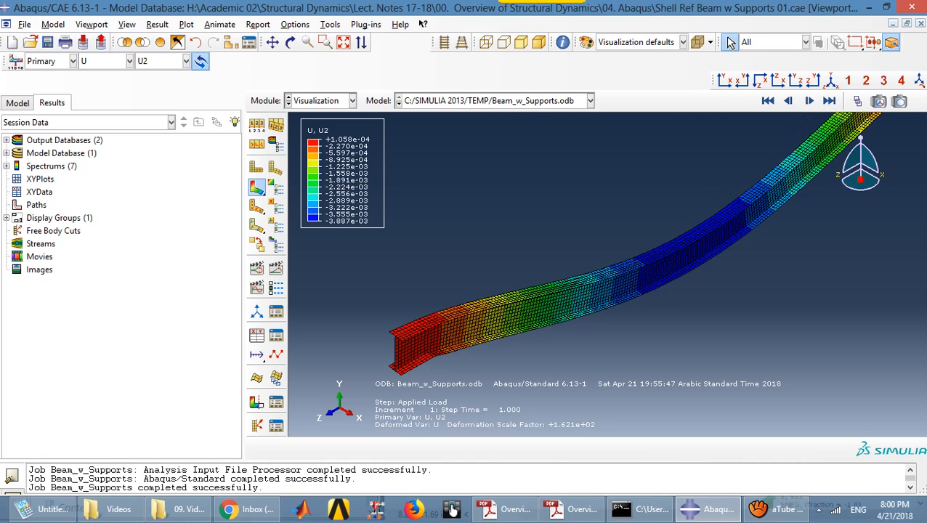
pyautogui.scroll(-1, 426, 374)
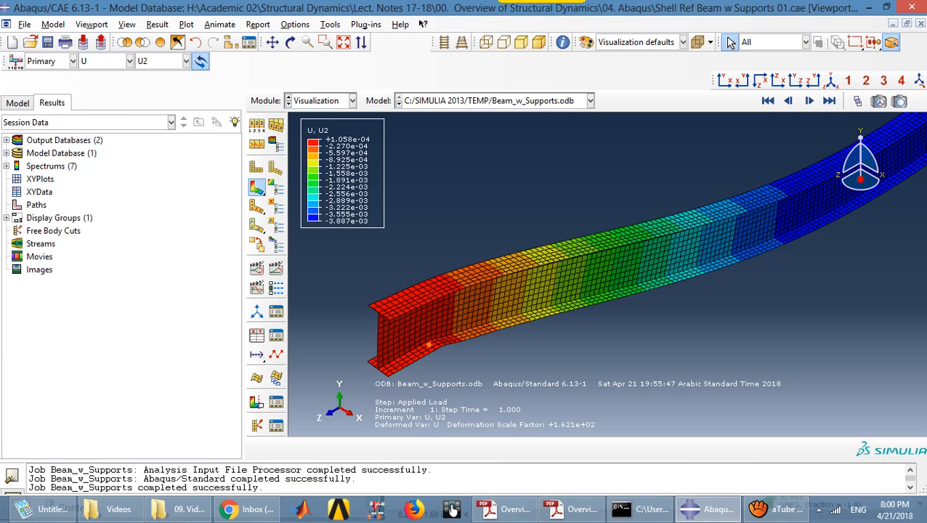
pyautogui.click(778, 80)
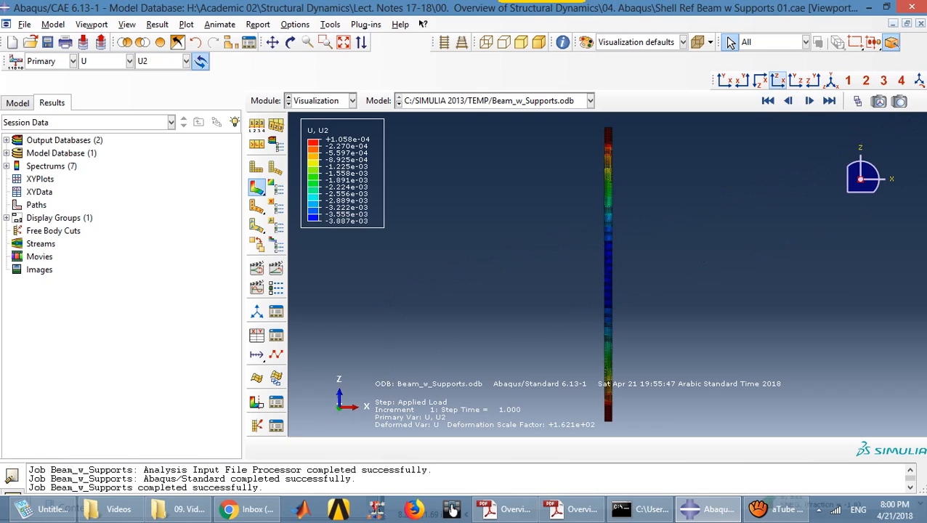
pyautogui.click(796, 80)
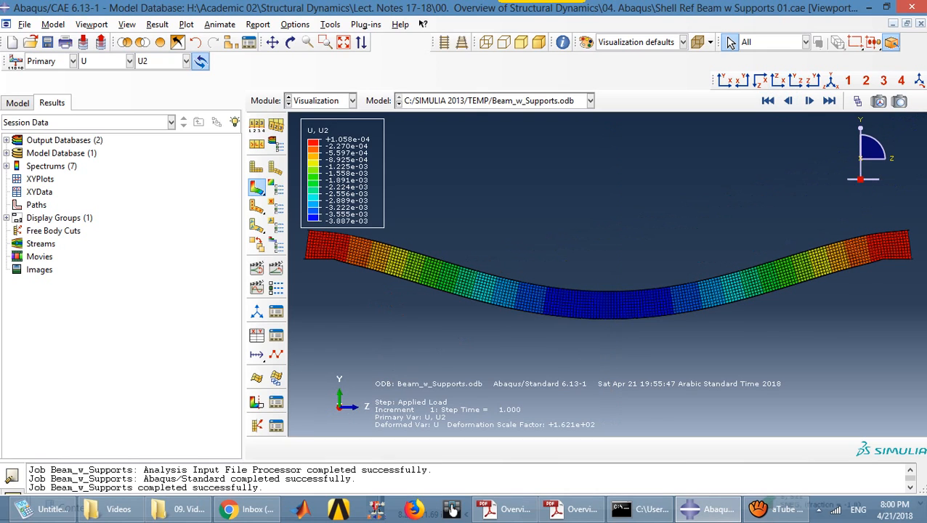
pyautogui.scroll(1, 663, 348)
pyautogui.scroll(-3, 349, 253)
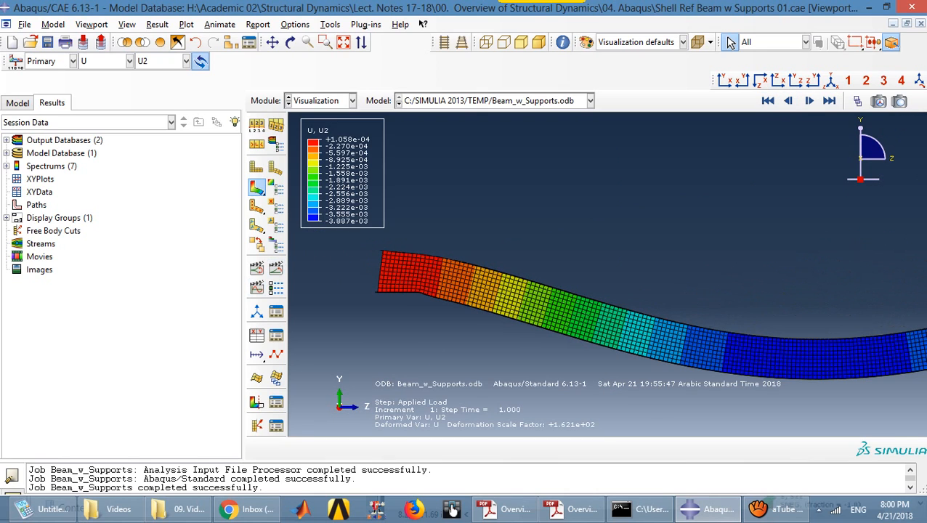
pyautogui.scroll(-3, 378, 284)
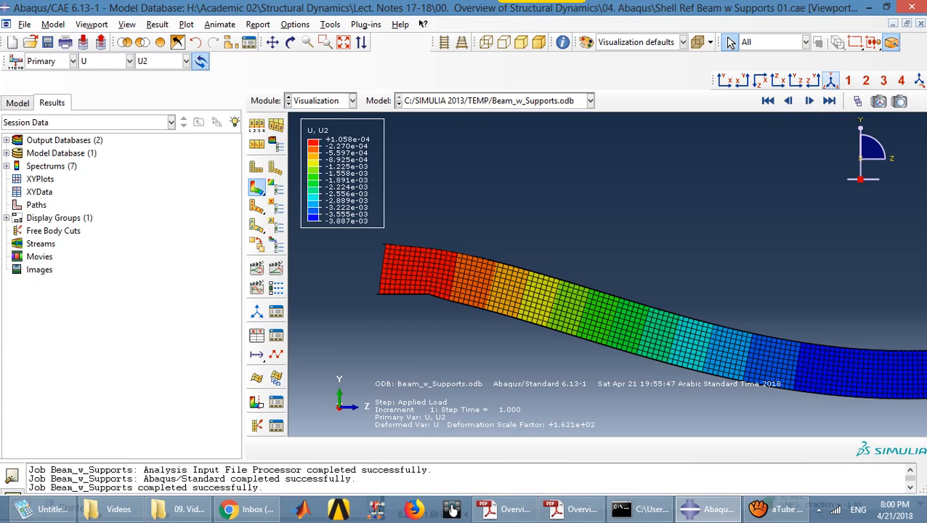
pyautogui.click(831, 80)
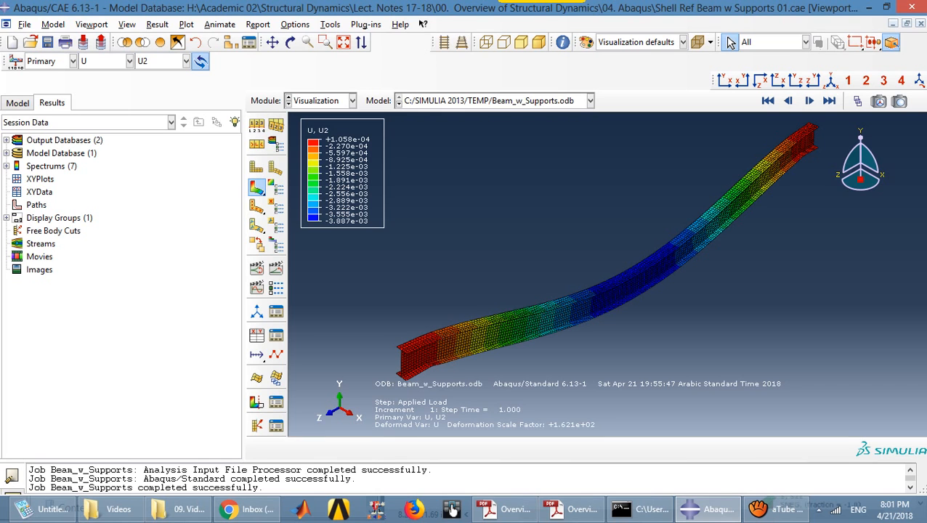
pyautogui.scroll(-8, 420, 373)
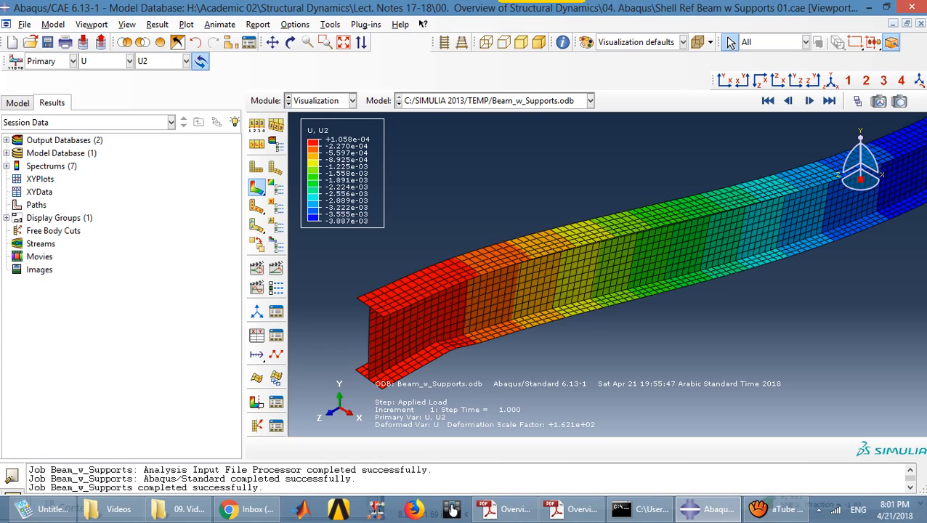
# Switch to the lecture notes PDF and open section 1.4.3 Reference Steel Beam to check the support details.
pyautogui.hotkey('alt', 'Tab')
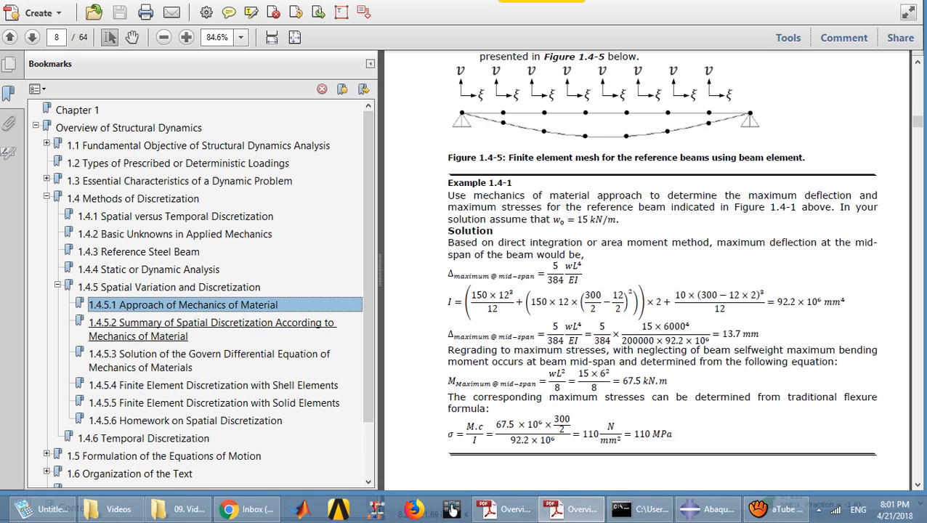
pyautogui.click(138, 251)
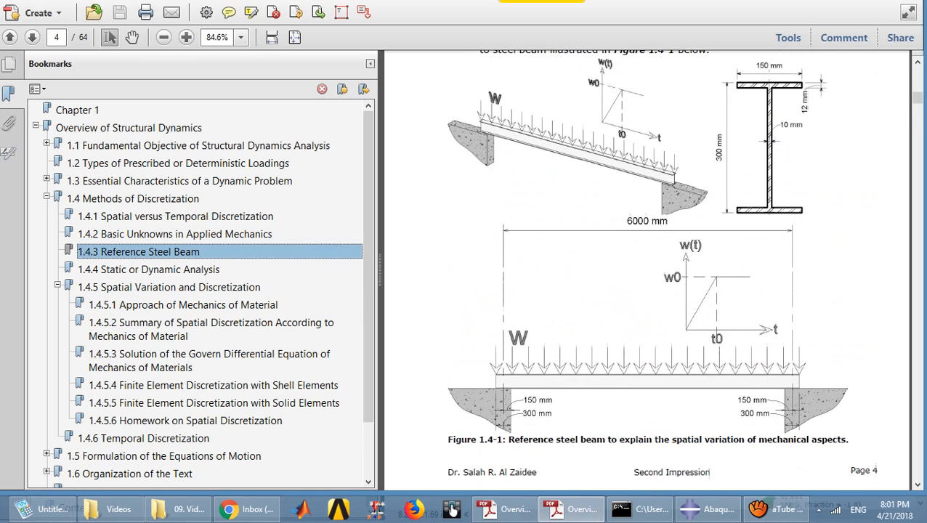
# Examine the beam end's concrete bearing in Figure 1.4-1 up close and compare it with the deformed beam end in Abaqus.
pyautogui.scroll(-1, 457, 152)
pyautogui.scroll(3, 457, 153)
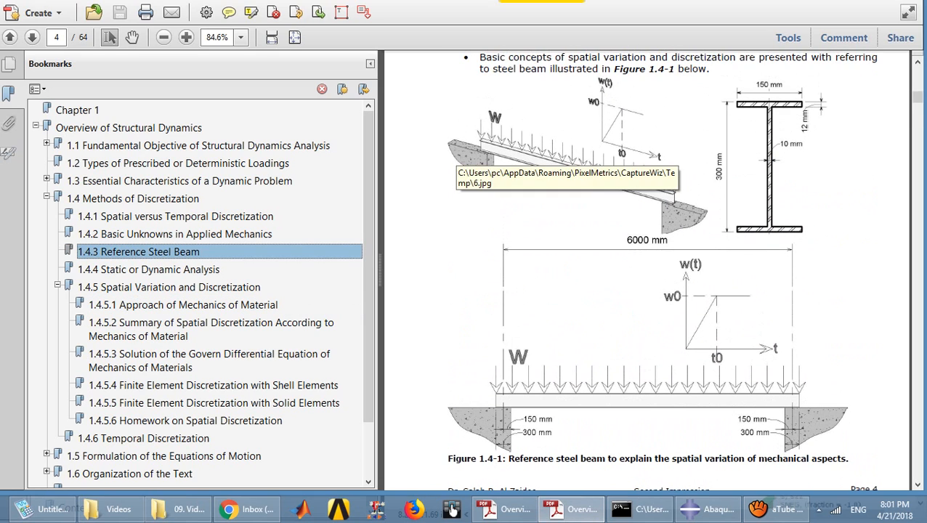
pyautogui.keyDown('ctrl'); pyautogui.scroll(7, 451, 156); pyautogui.keyUp('ctrl')
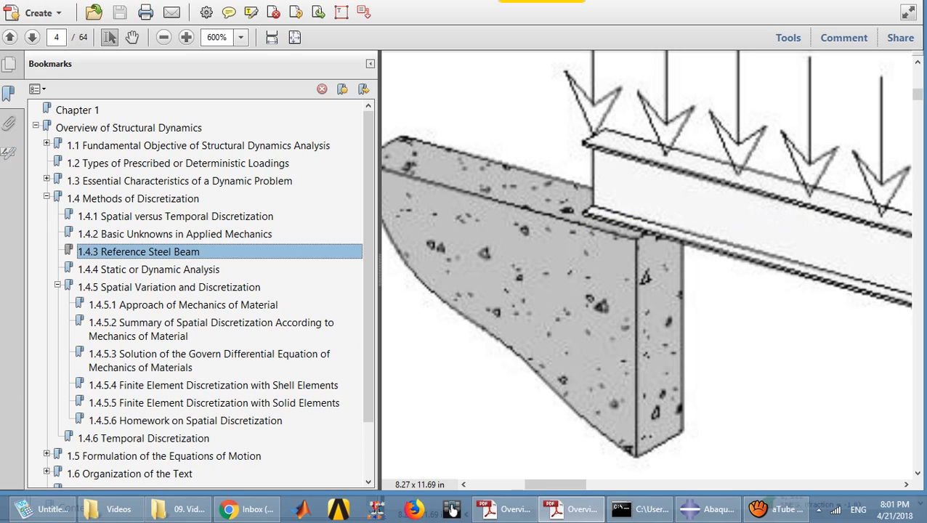
pyautogui.hotkey('alt', 'Tab')
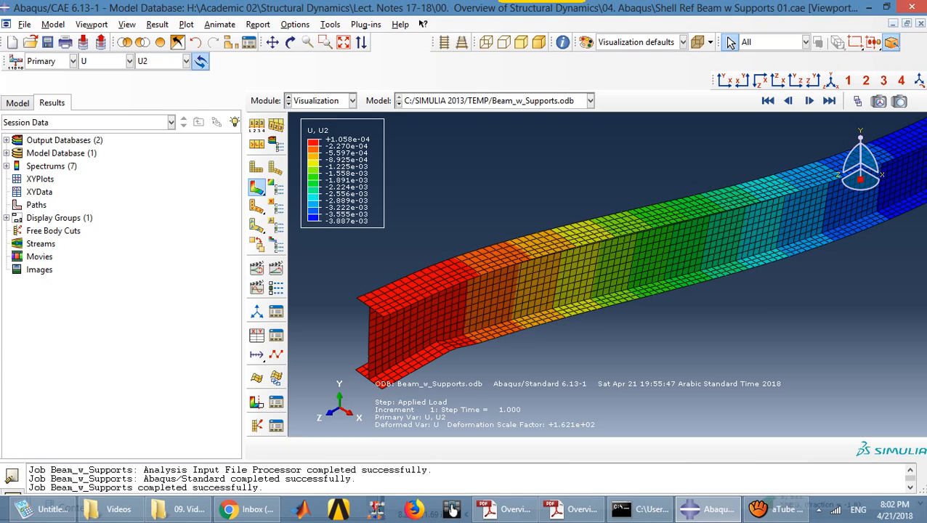
pyautogui.hotkey('alt', 'Tab')
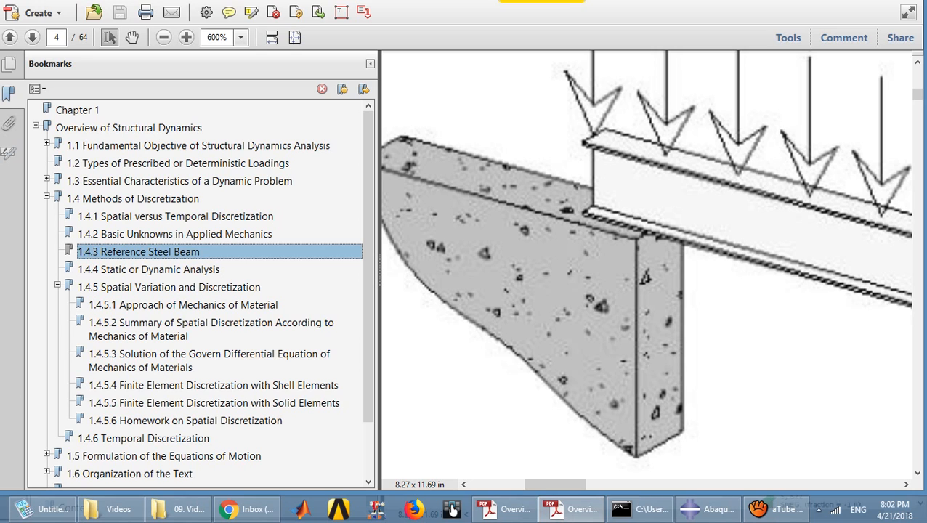
# Return to Abaqus and save the model database Shell Ref Beam w Supports 01.cae.
pyautogui.hotkey('alt', 'Tab')
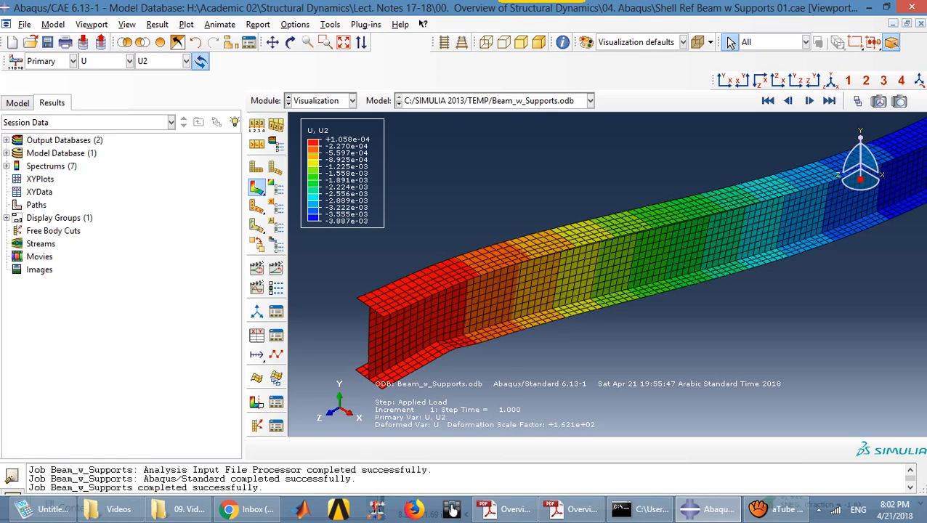
pyautogui.hotkey('ctrl', 's')
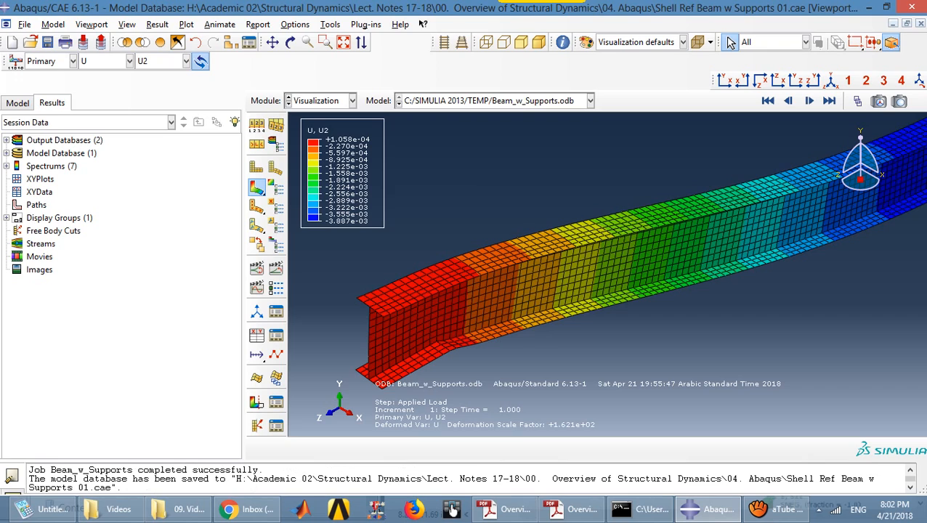